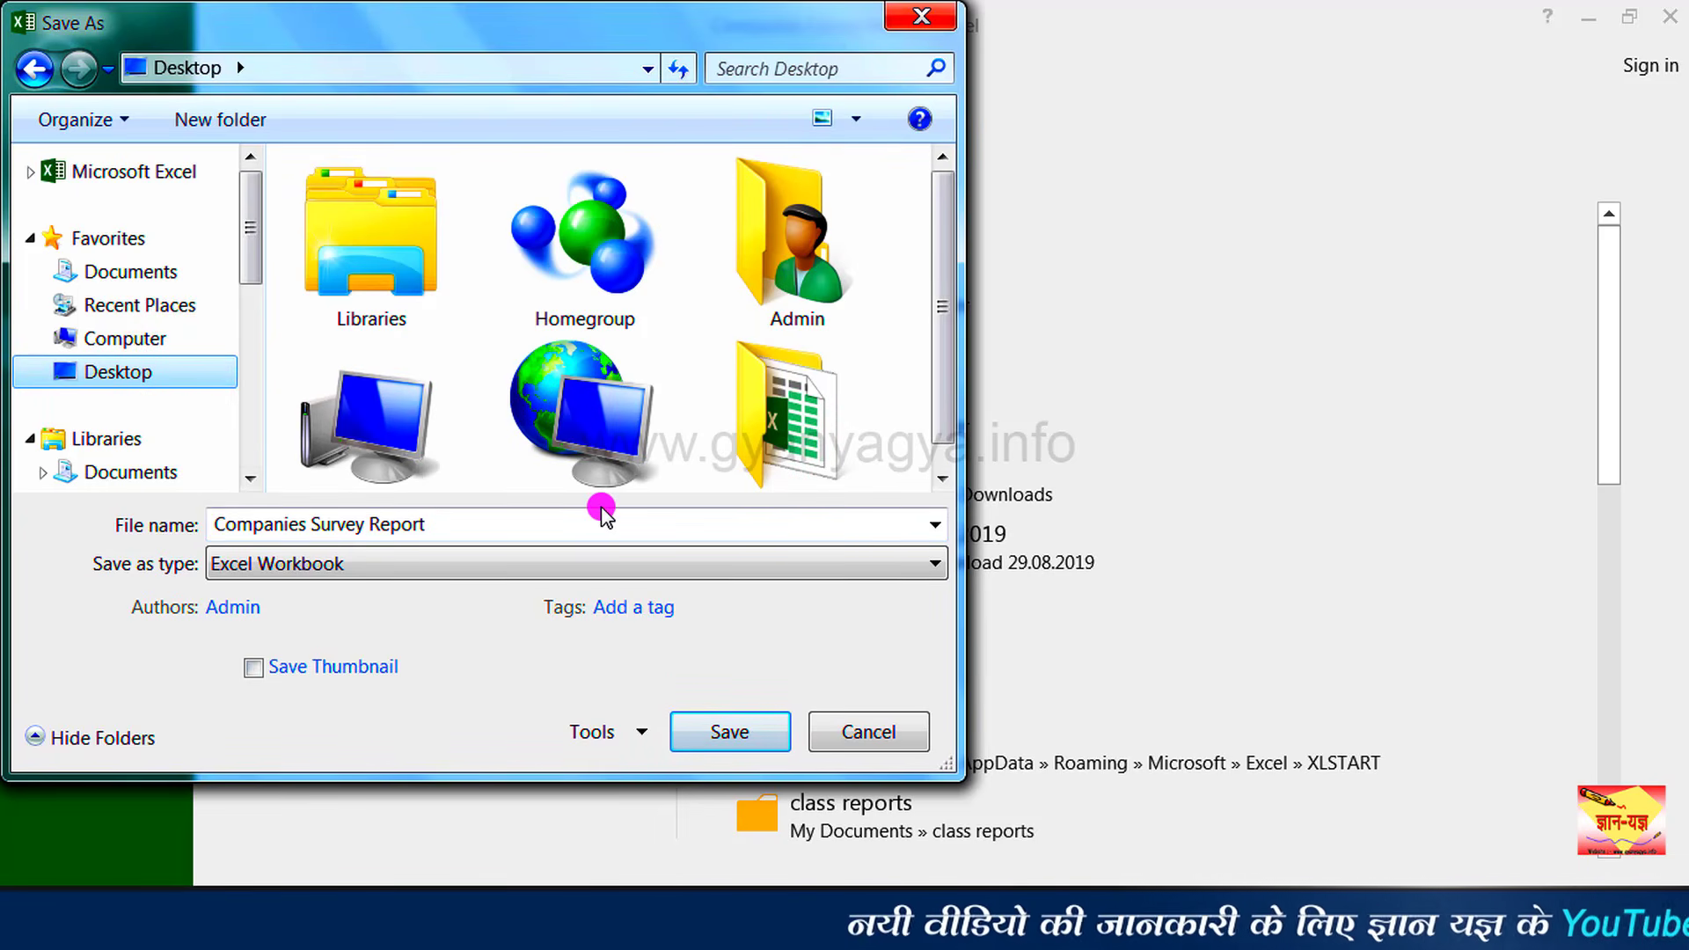
Step: Append ' - protected' to the file name, making it 'Companies Survey Report - protected'
click(604, 521)
click(592, 524)
text(- protected)
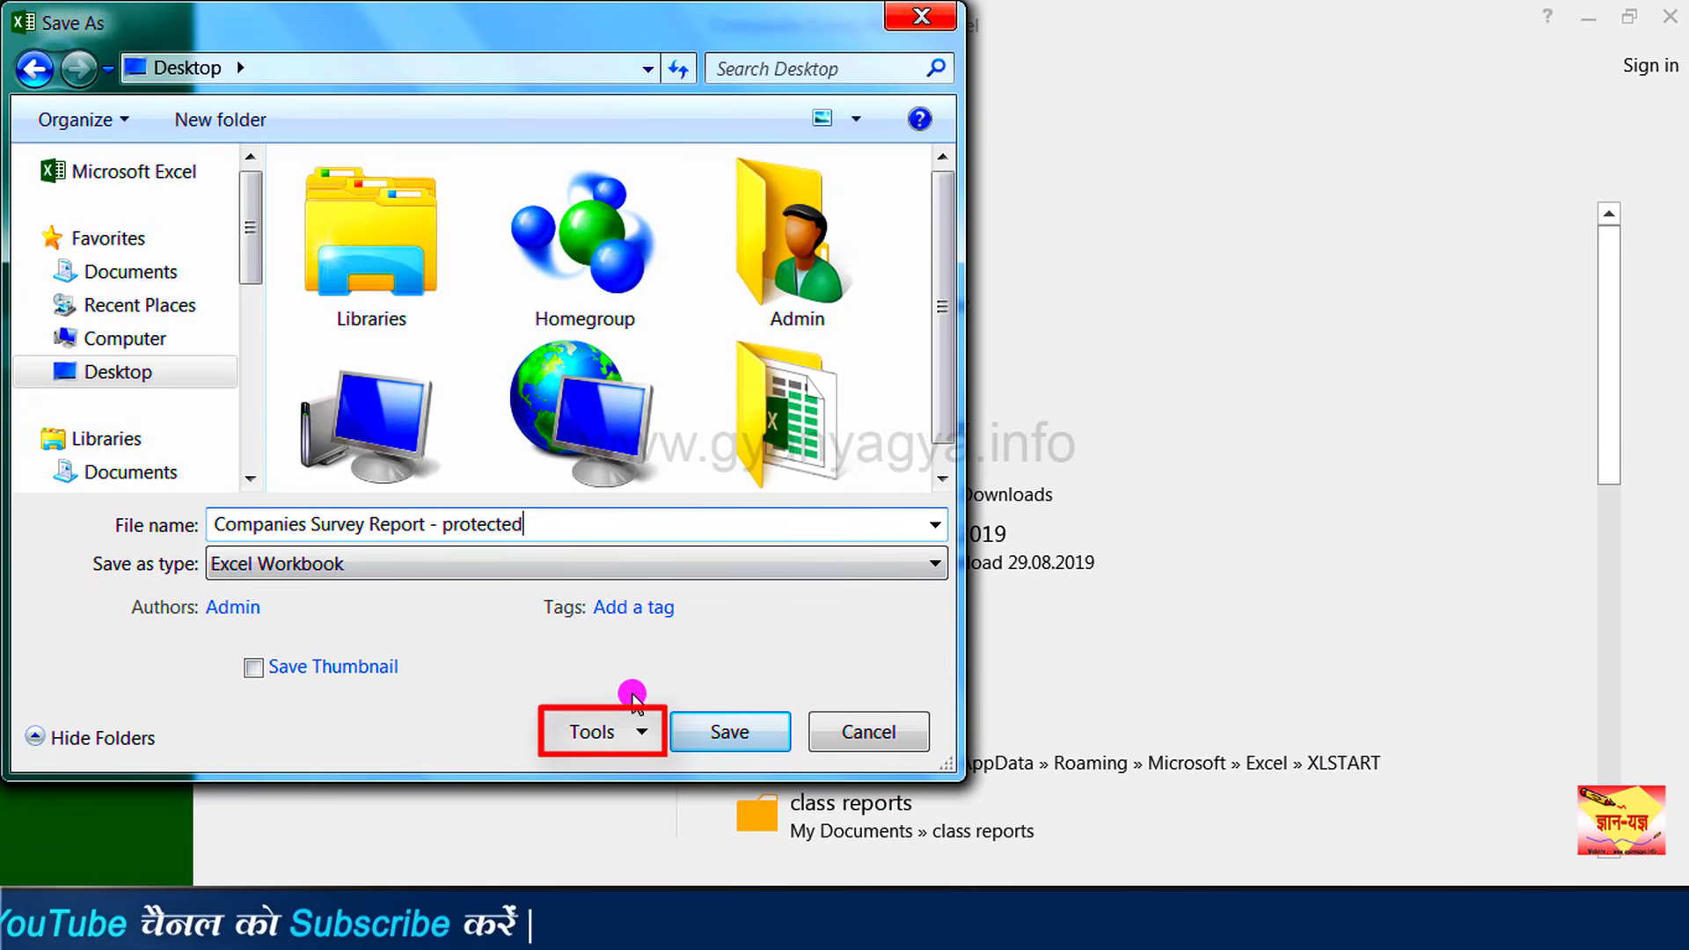
Step: In General Options, set a four-character password to open and a six-character password to modify
click(607, 730)
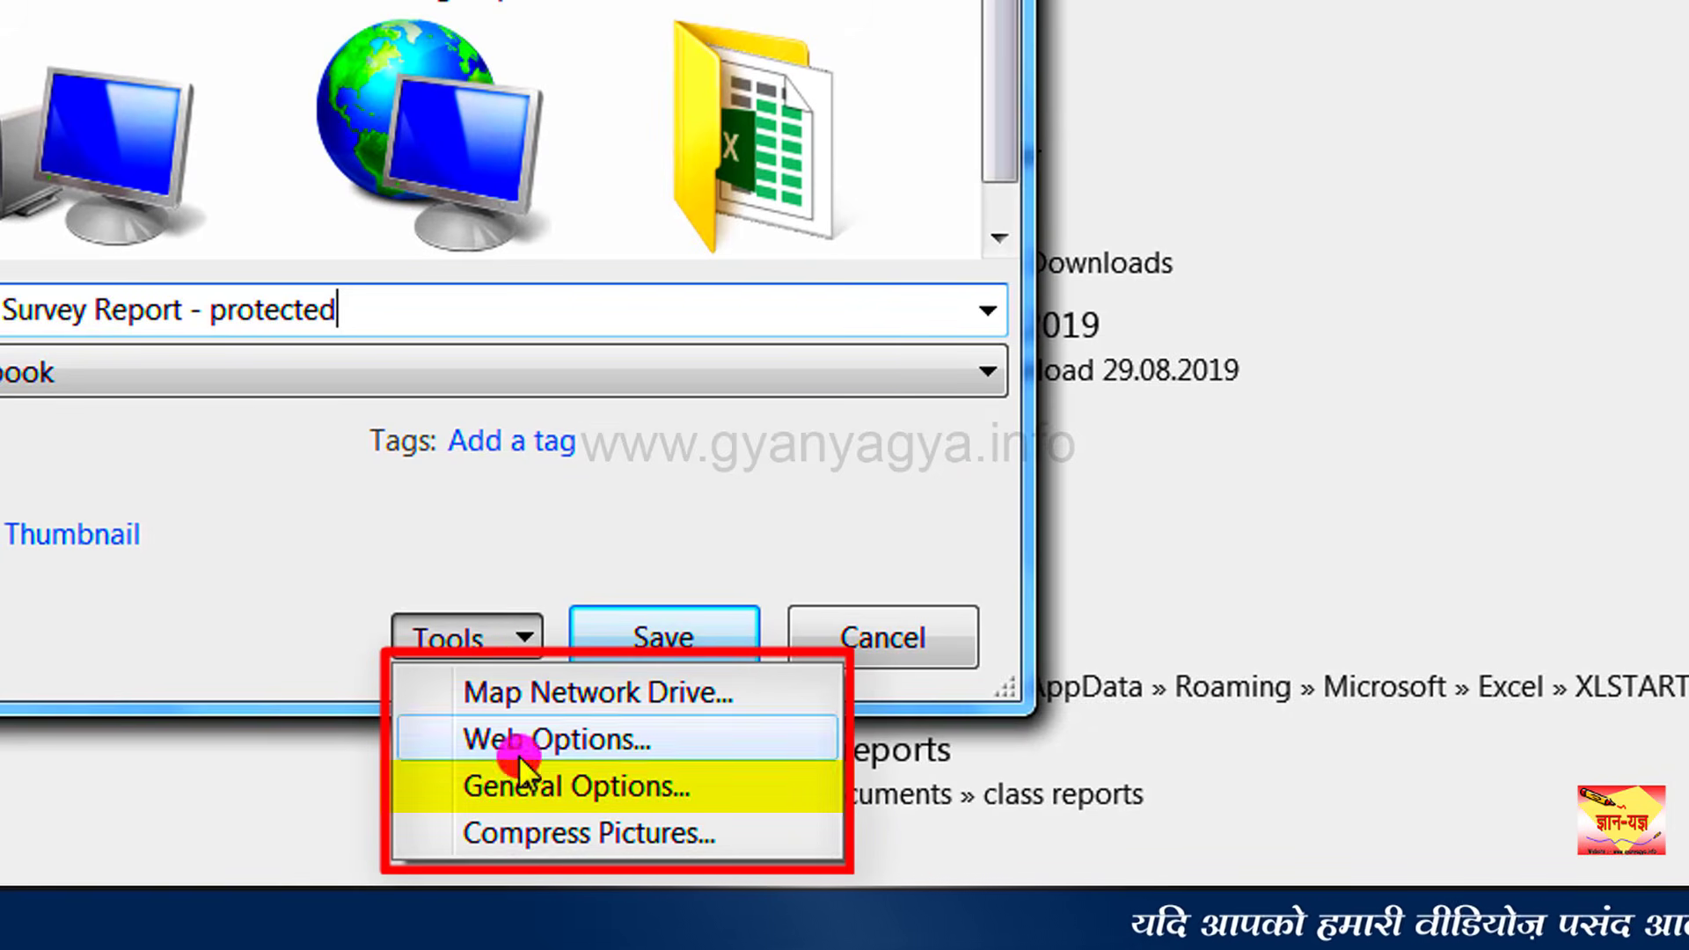
click(535, 786)
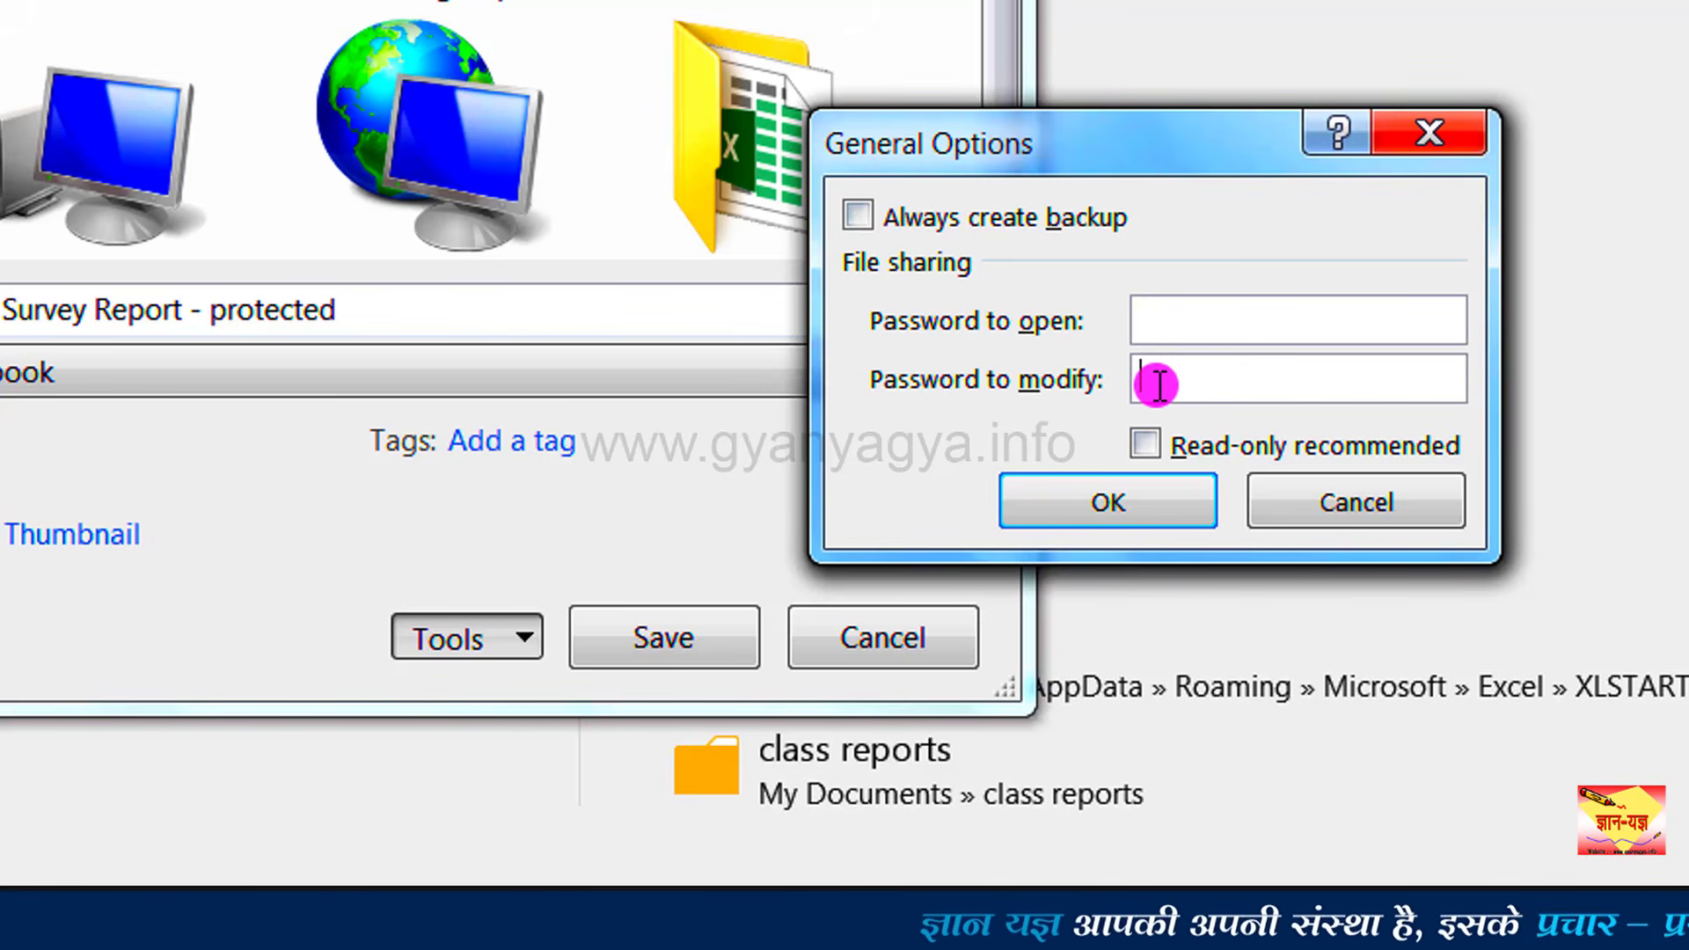
click(1201, 314)
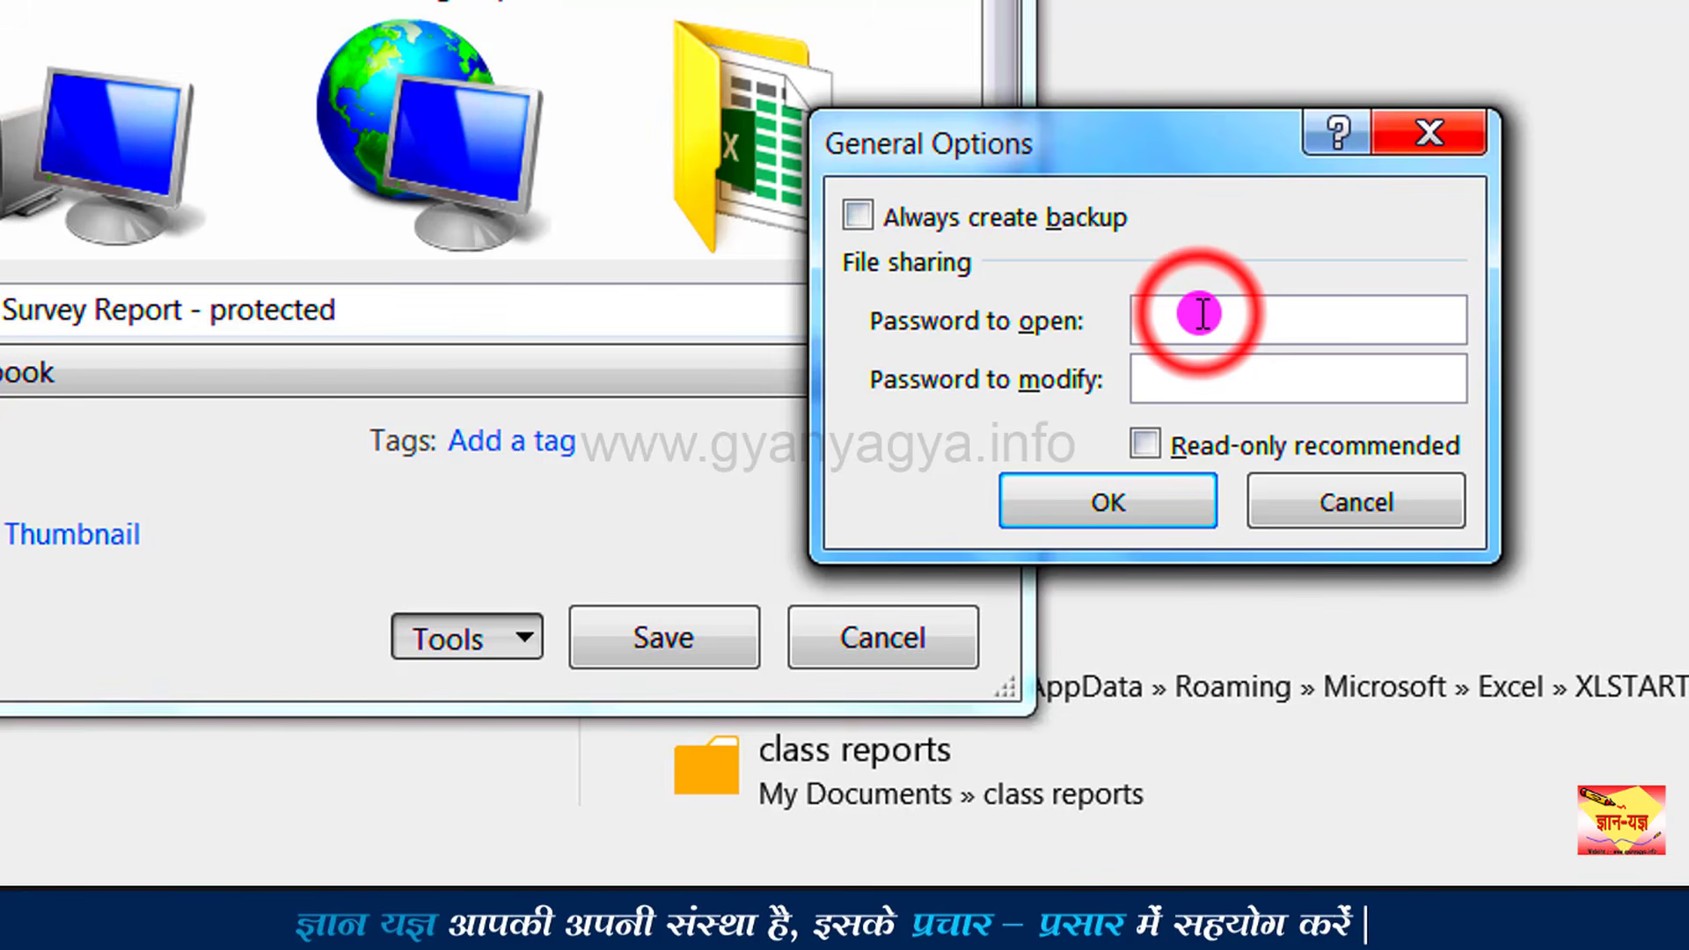
text(1234)
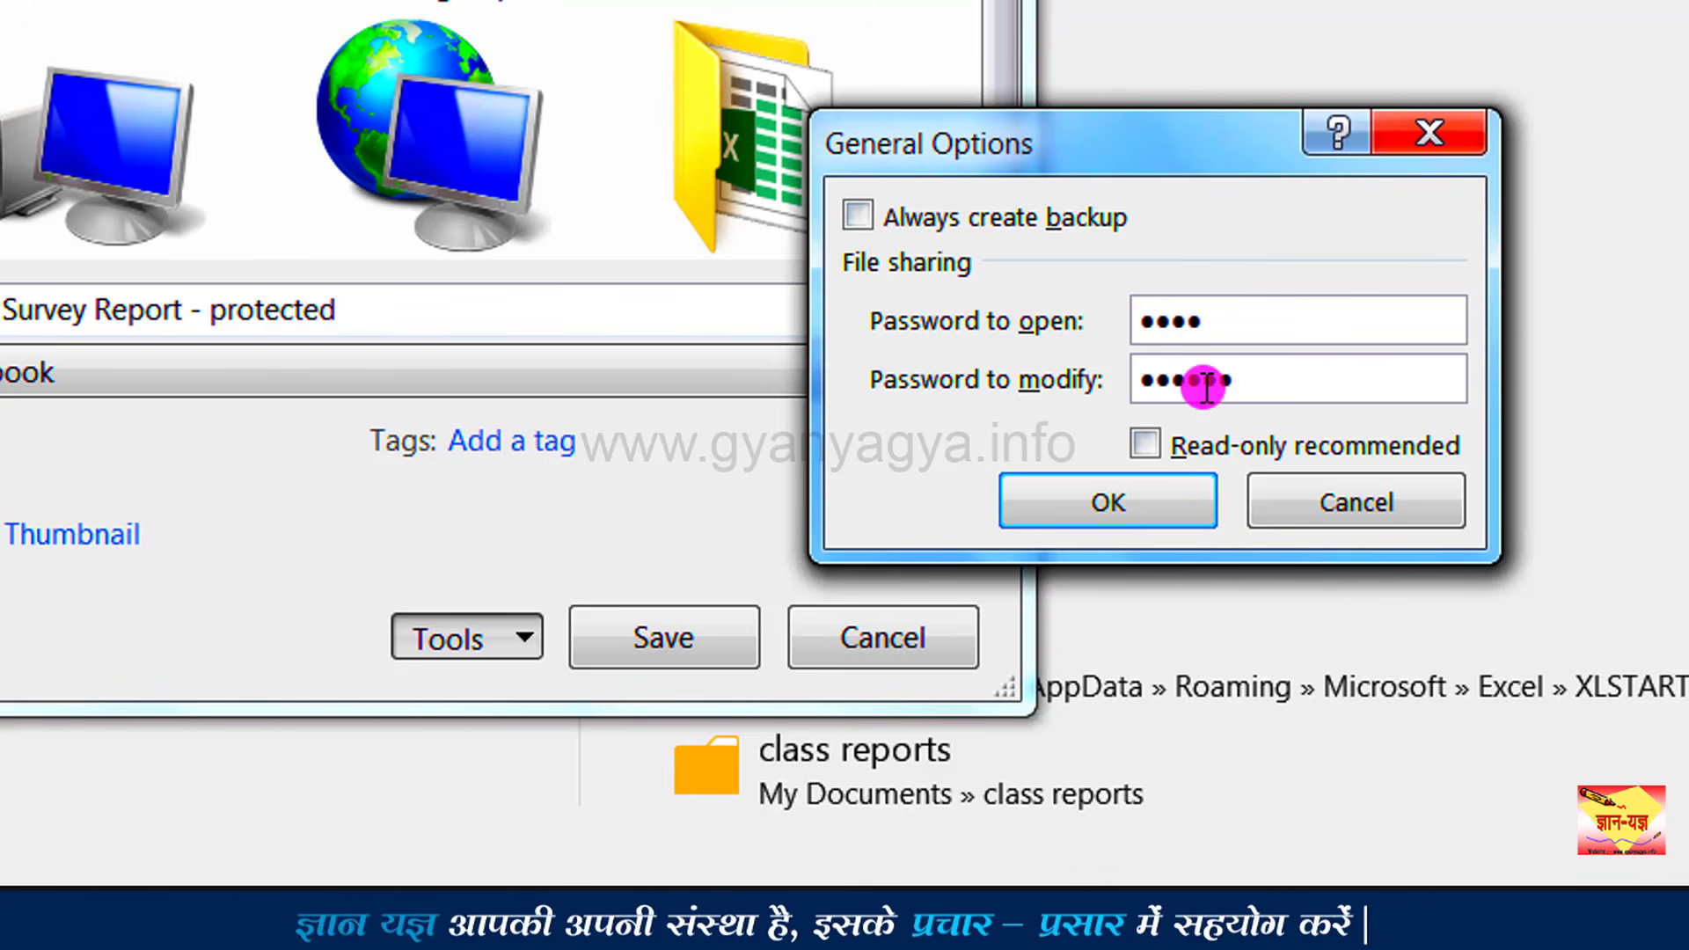
click(1315, 386)
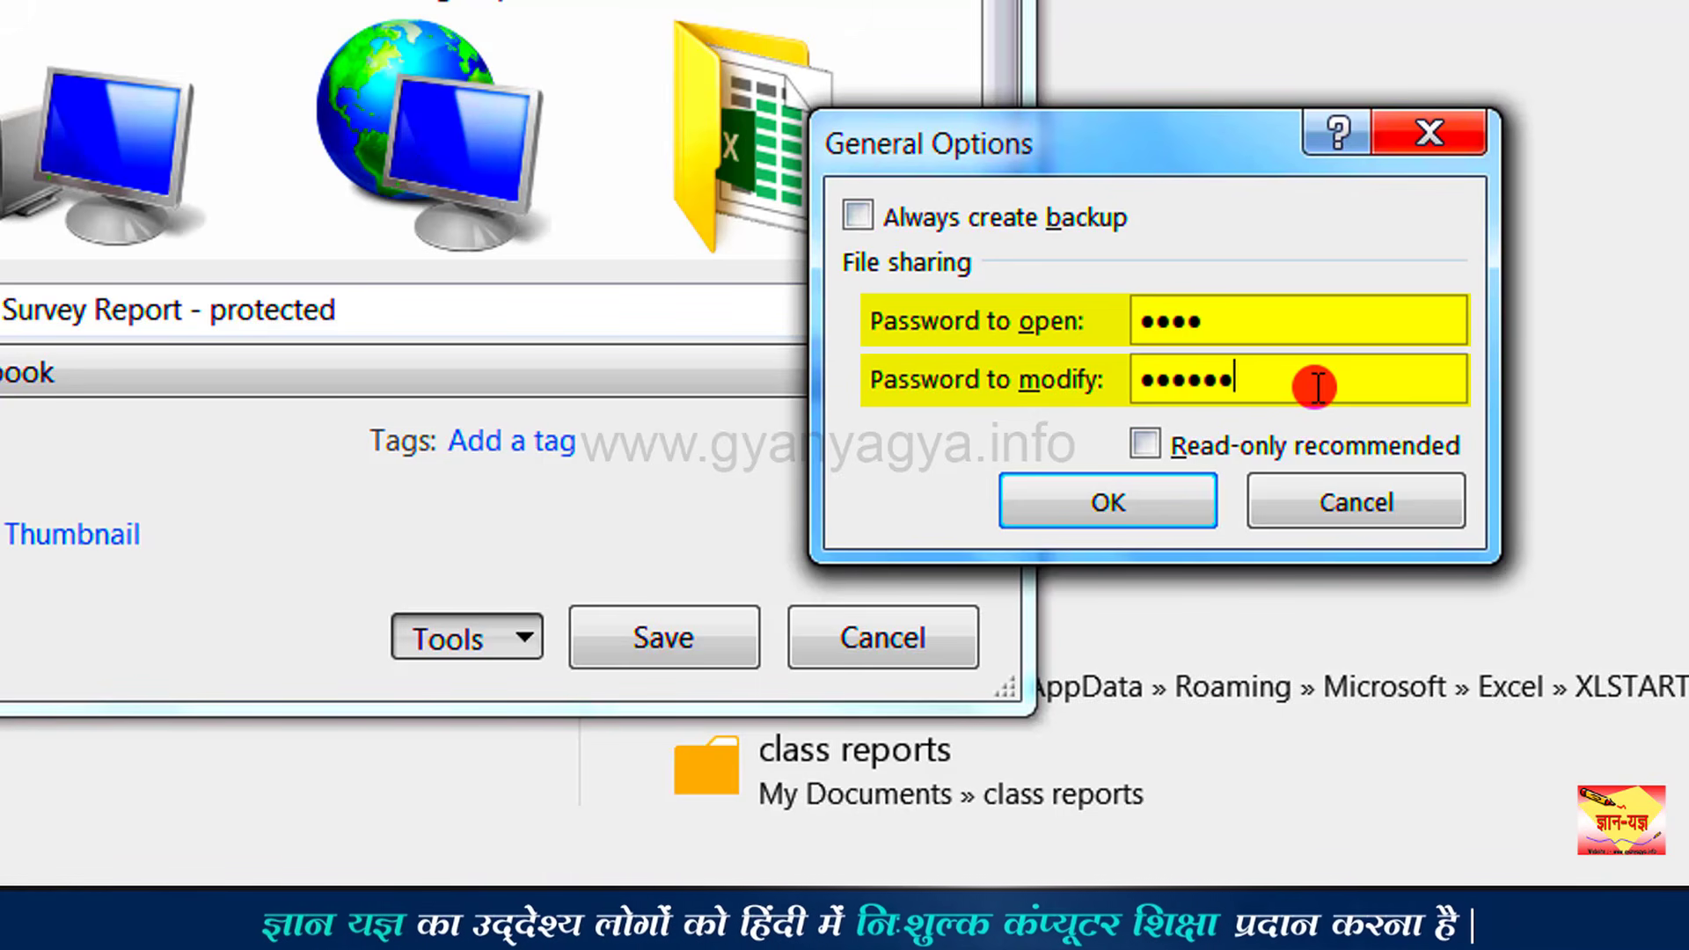
Step: Re-enter the open password and the modify password in the confirmation prompts
click(1128, 510)
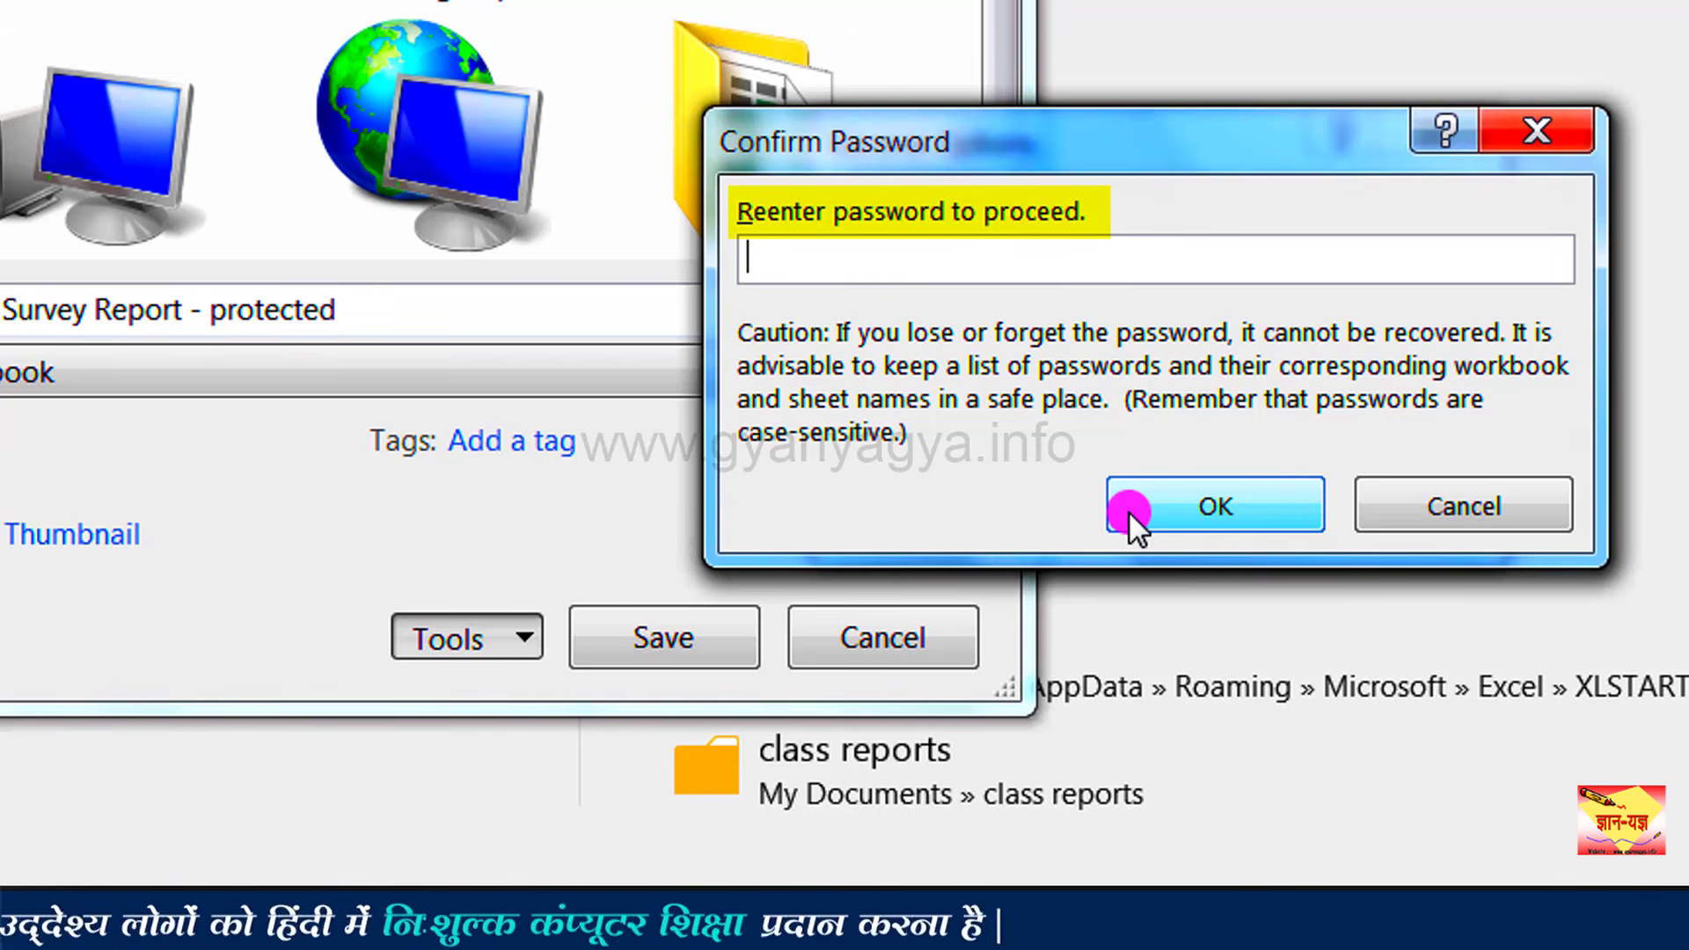
text(1234)
click(1127, 512)
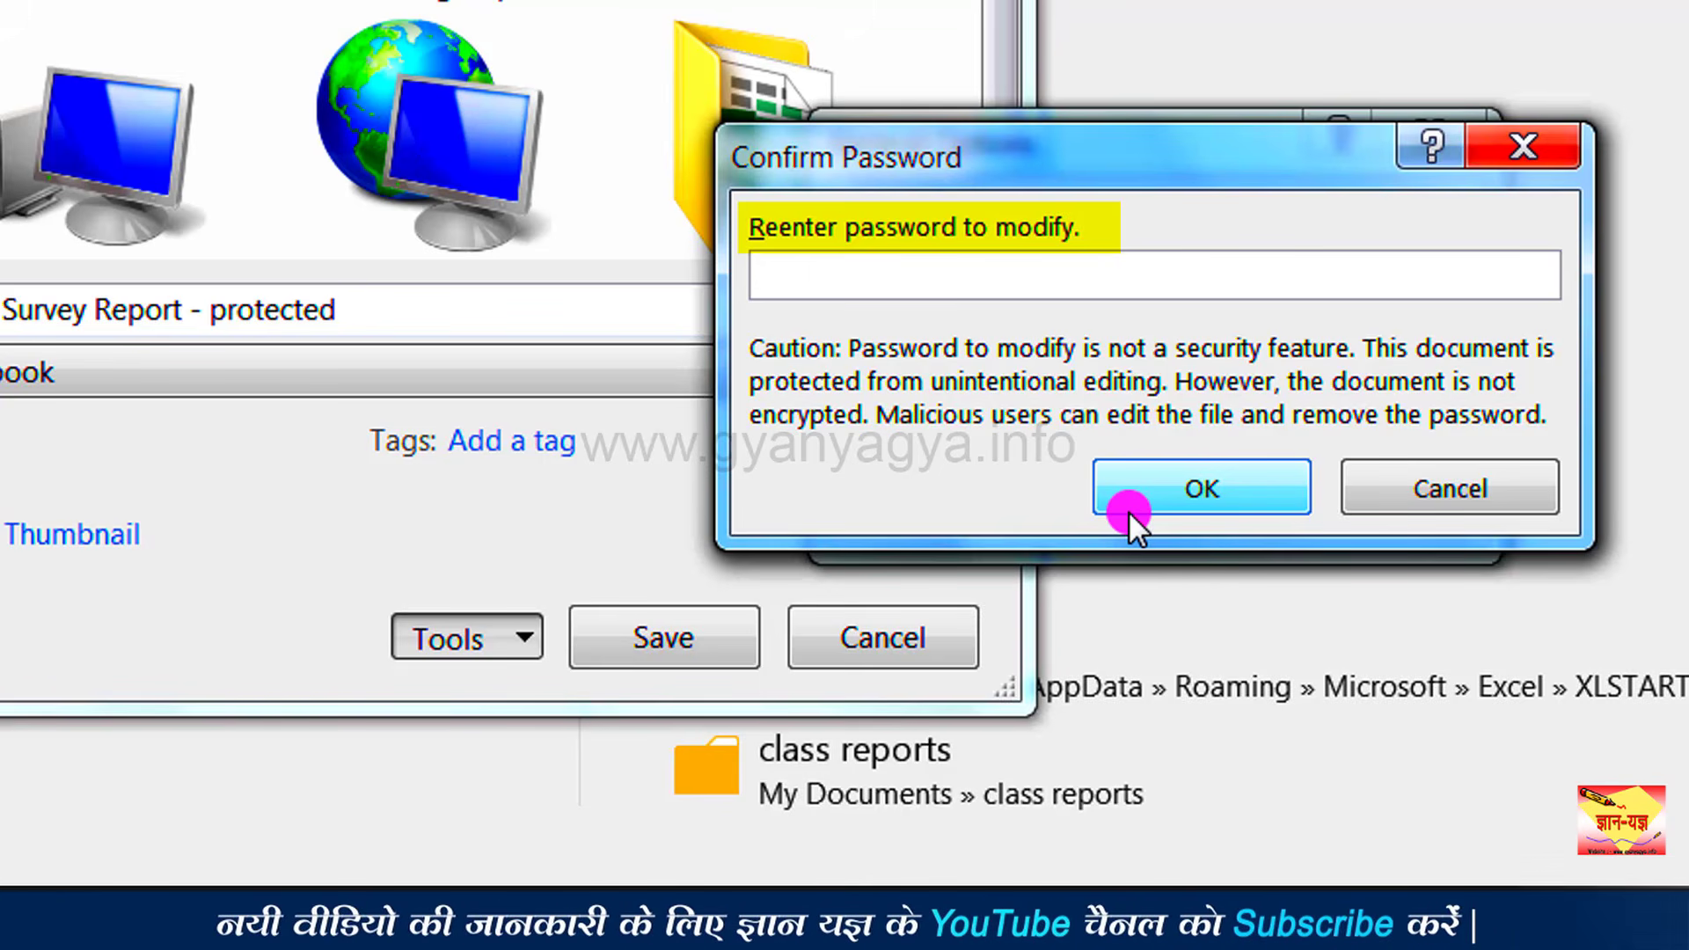
click(1147, 281)
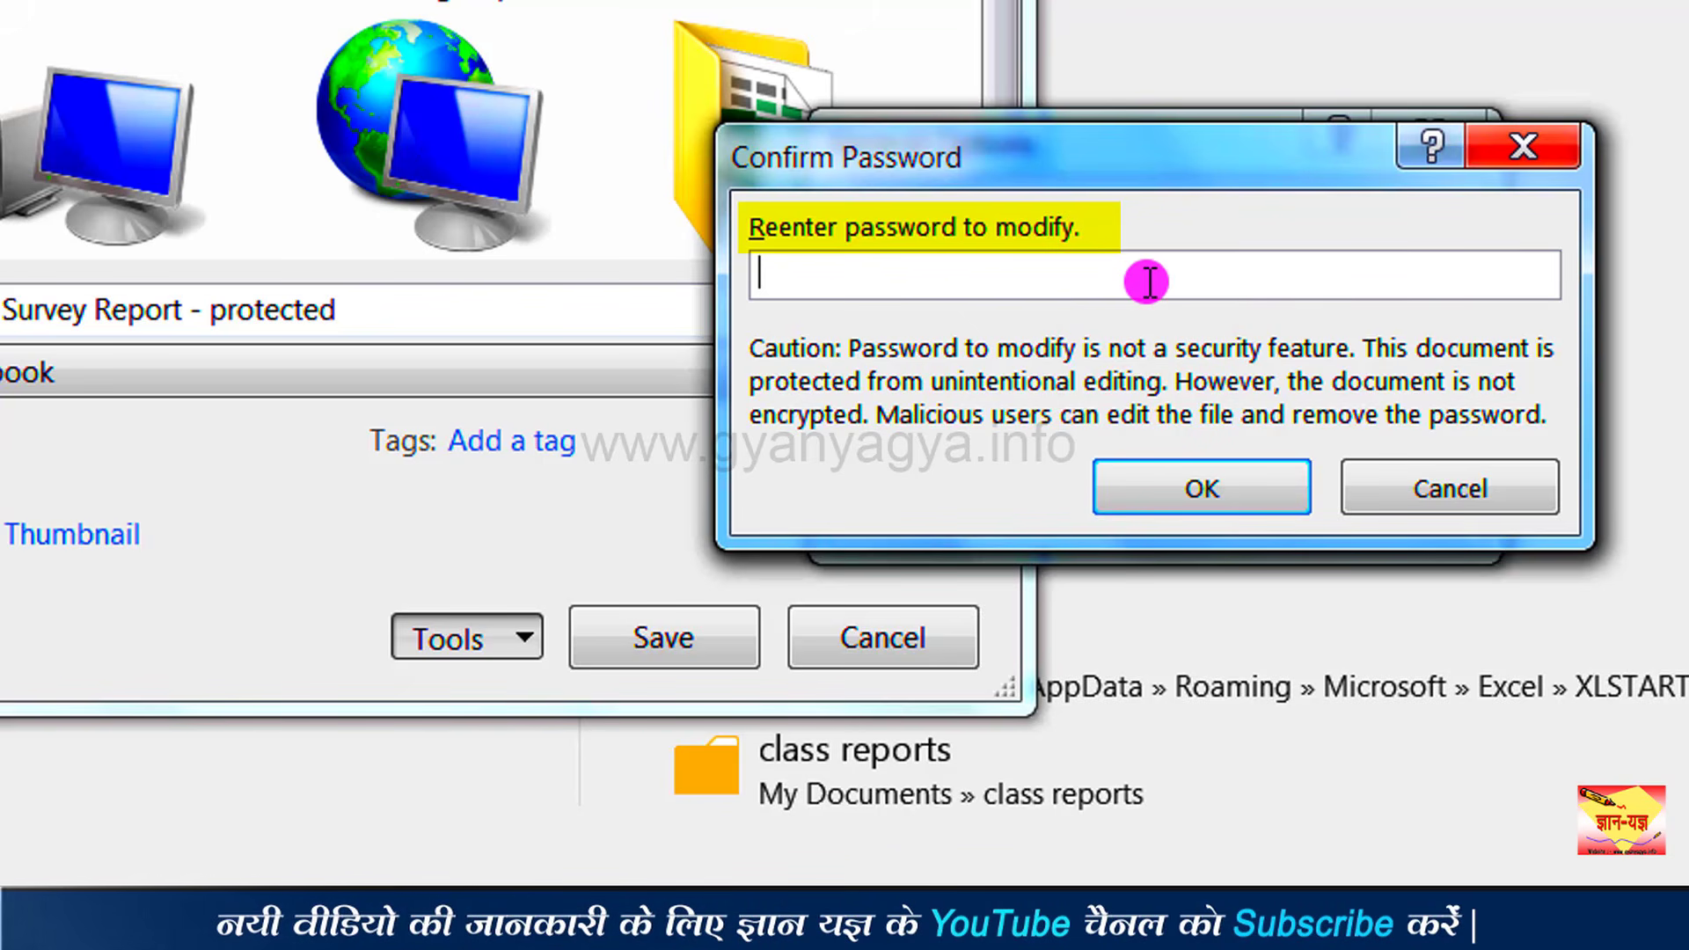
text(123456)
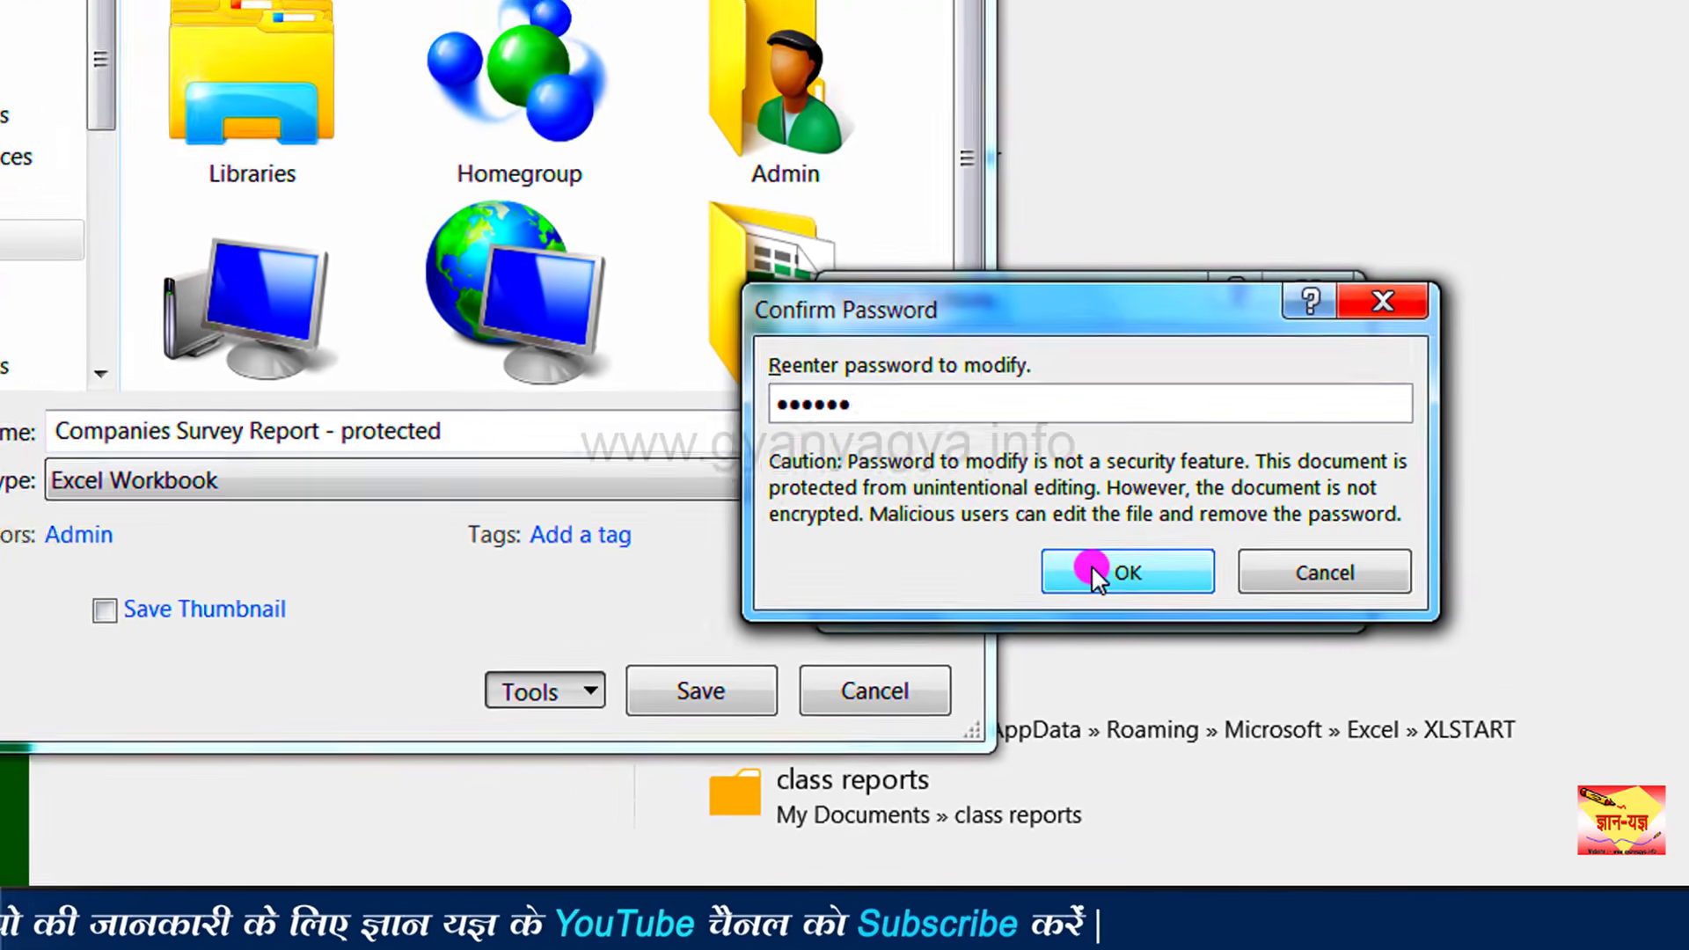
click(1154, 480)
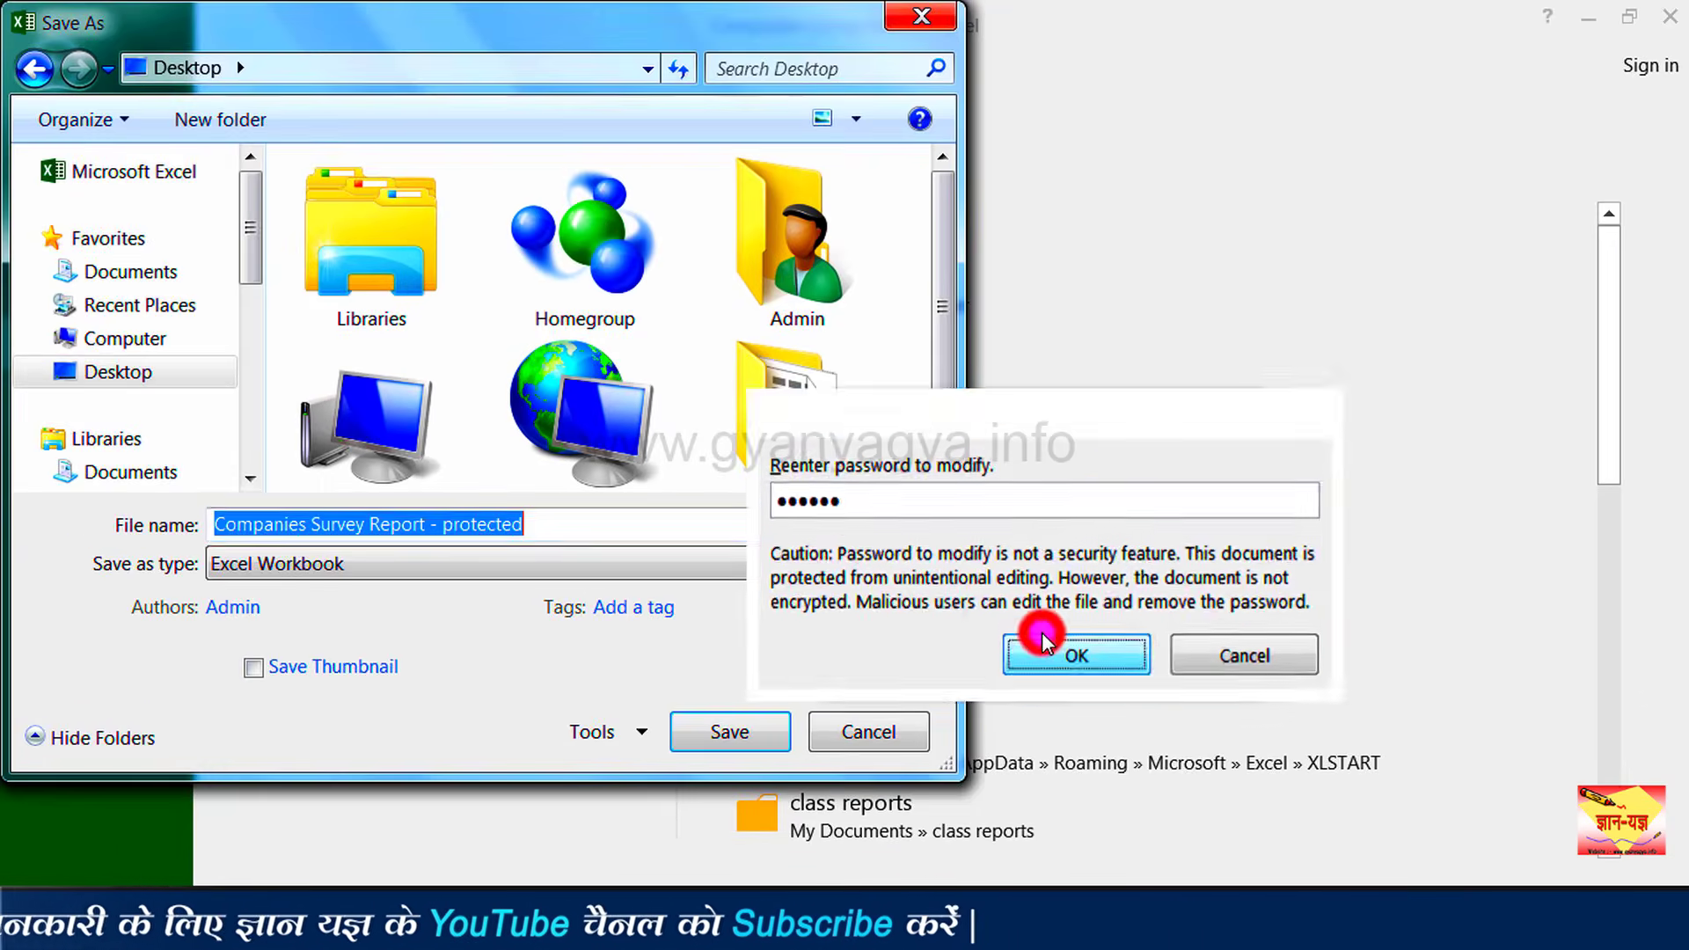
Step: Save the protected copy, close Excel, and reopen the protected workbook from the desktop
click(760, 736)
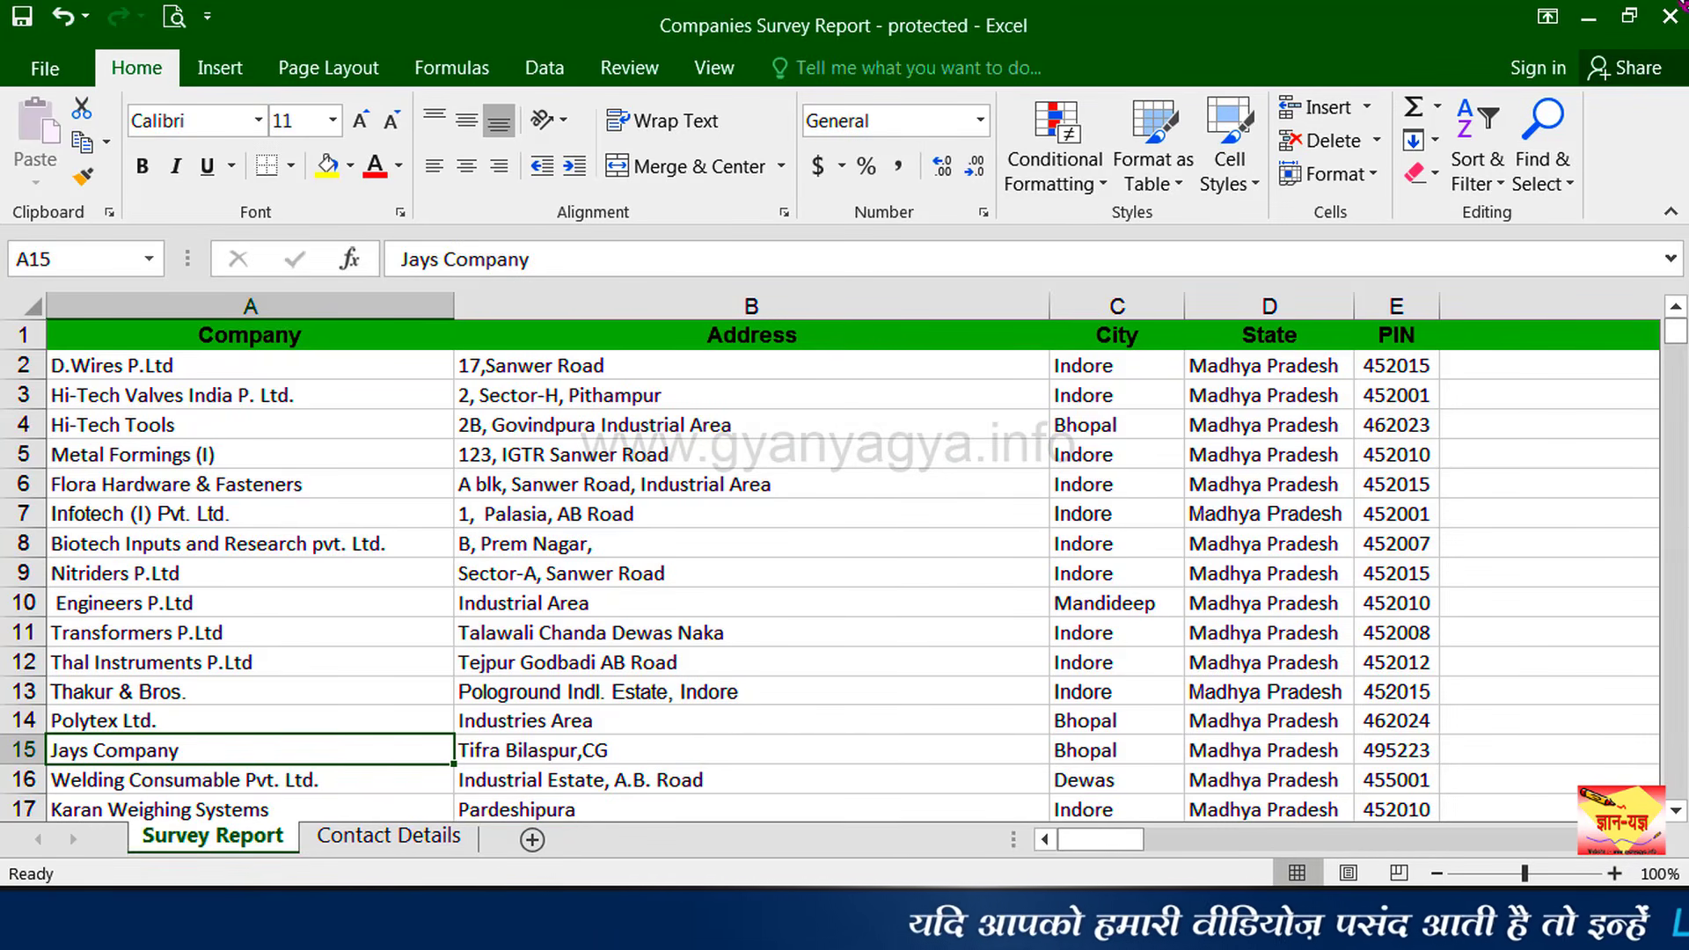
click(1671, 19)
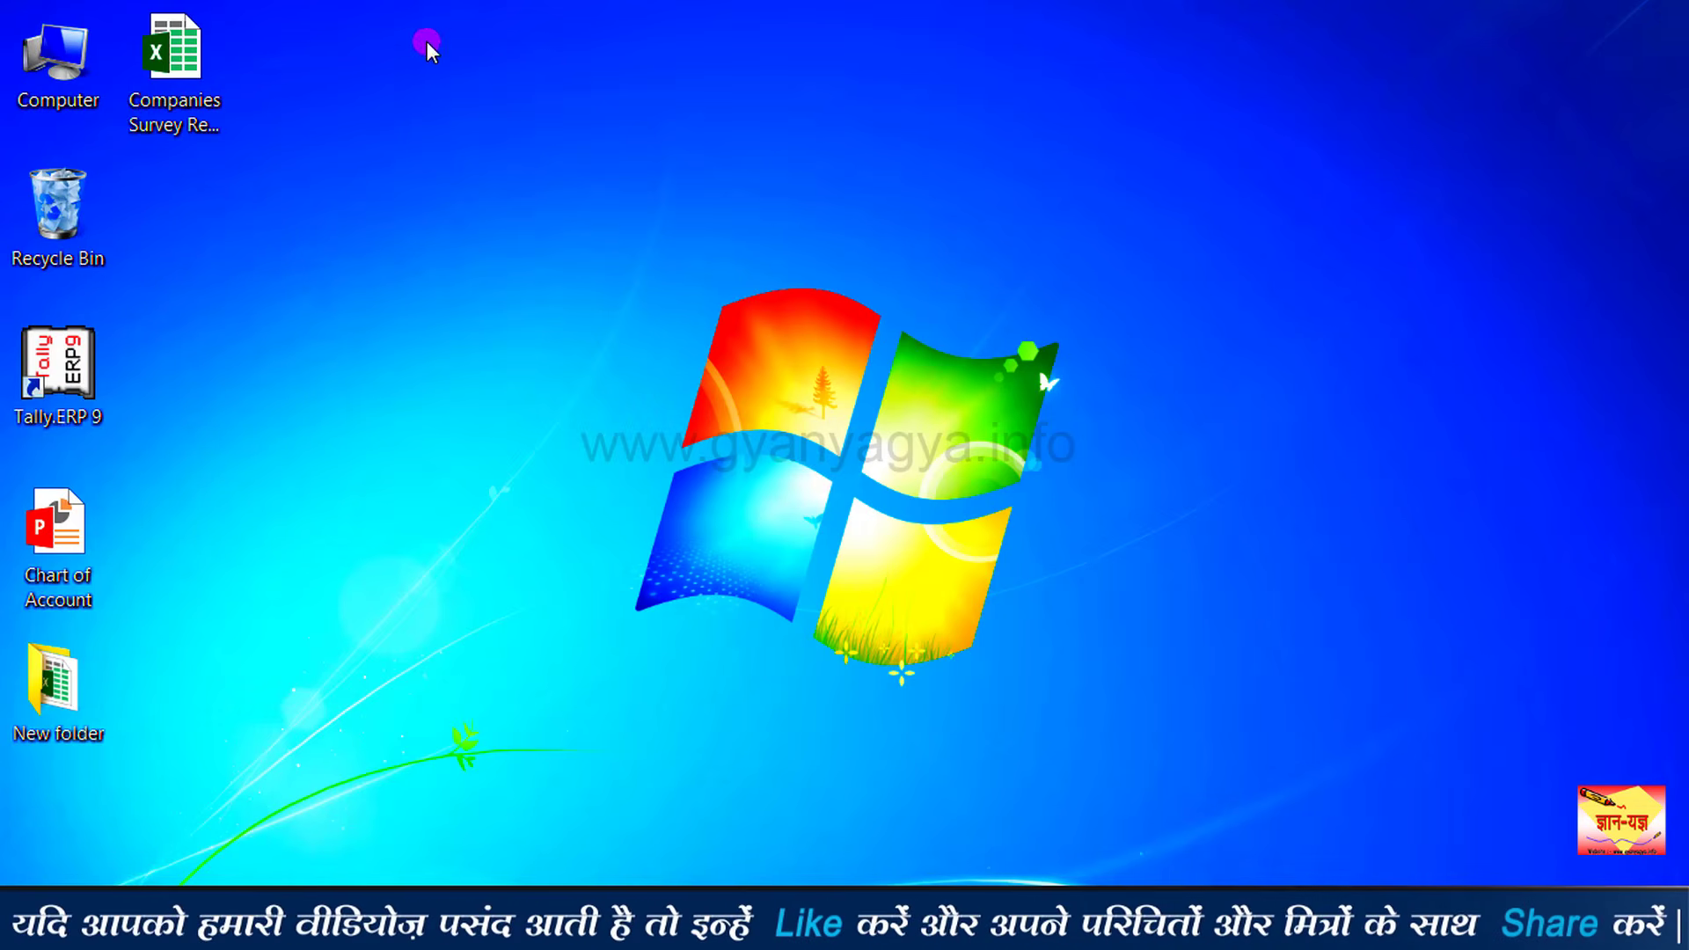
click(202, 134)
double_click(201, 135)
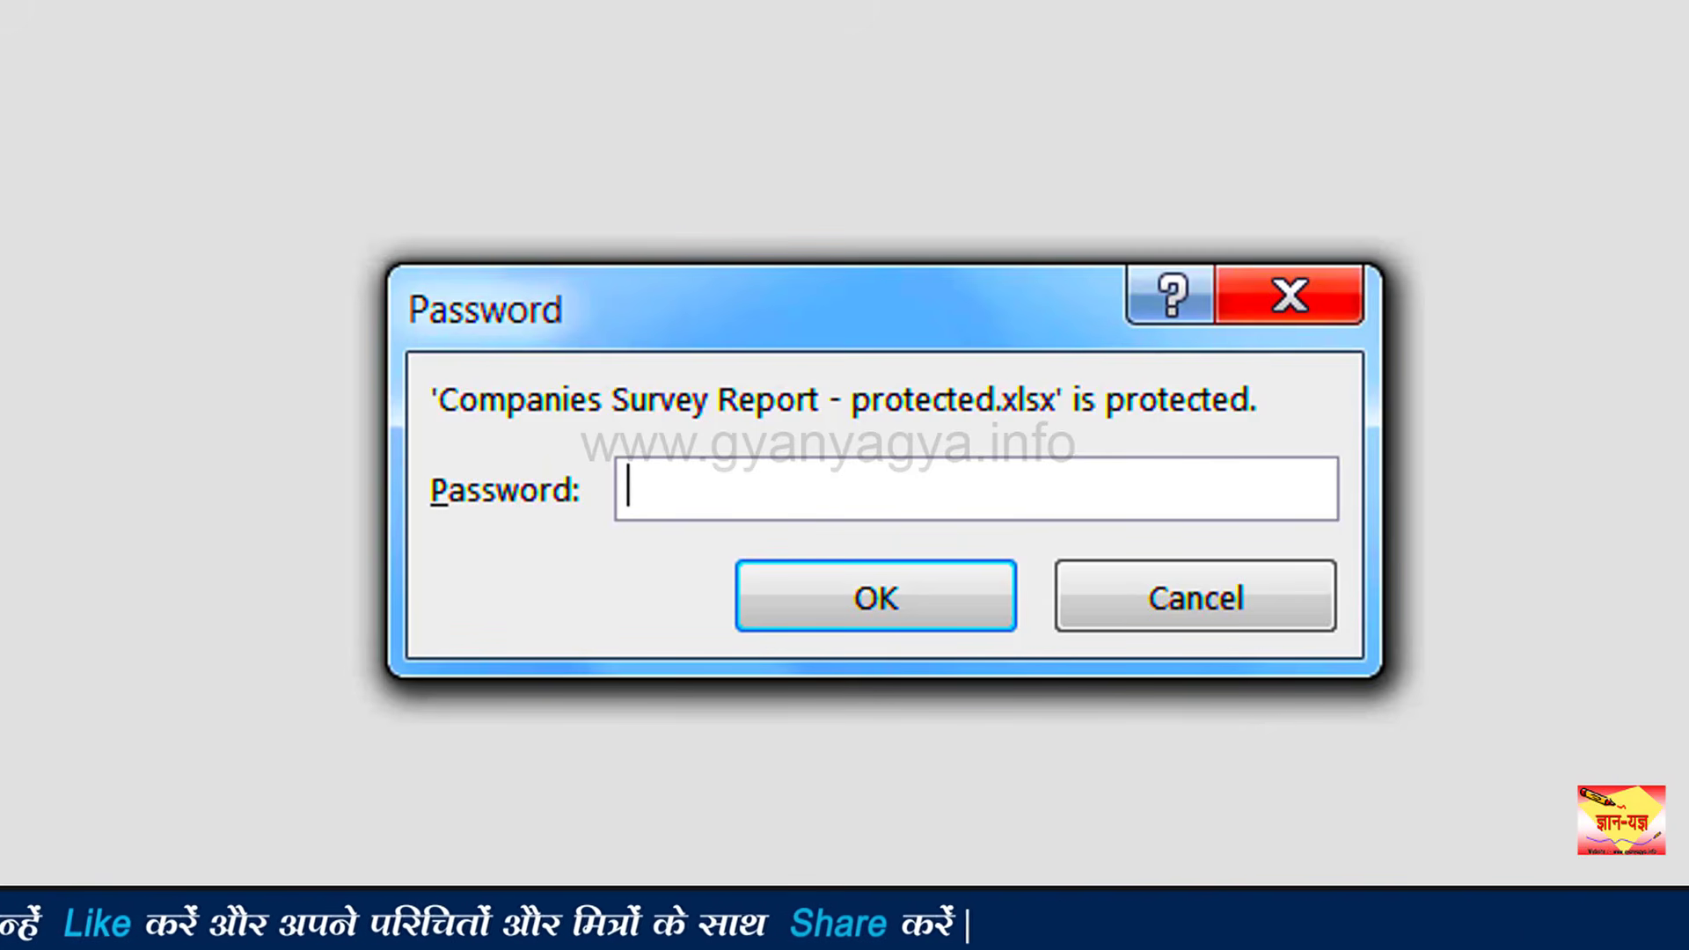
Step: Enter the open password, then the modify password, to get into the protected copy
text(1234)
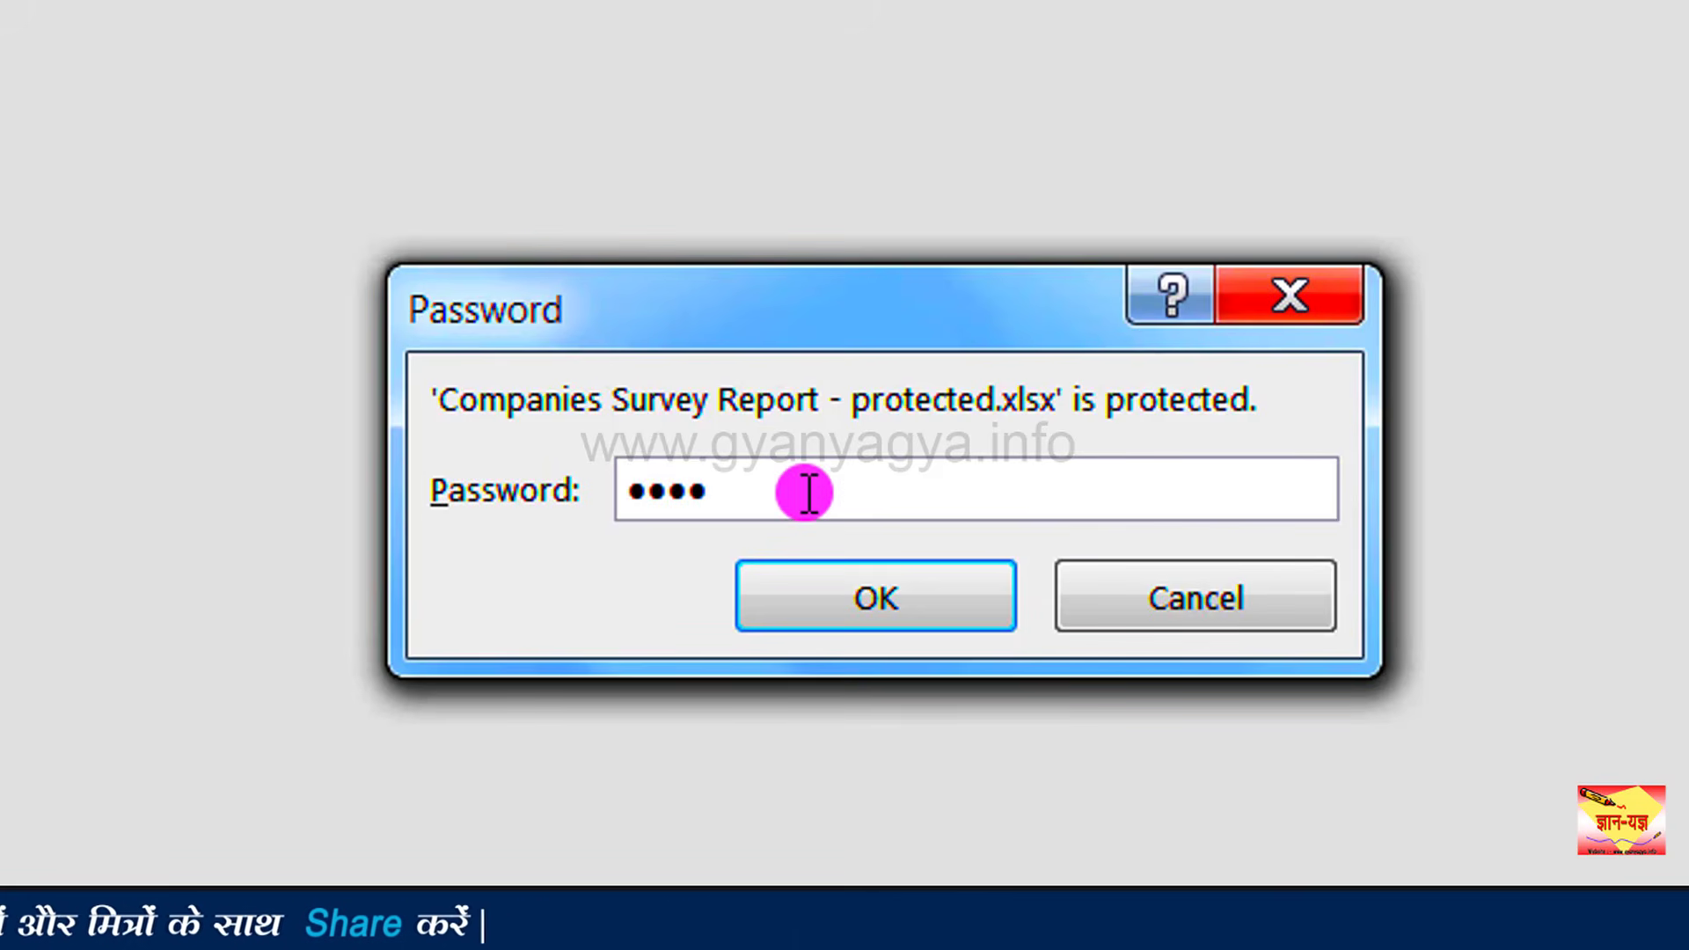
key(Return)
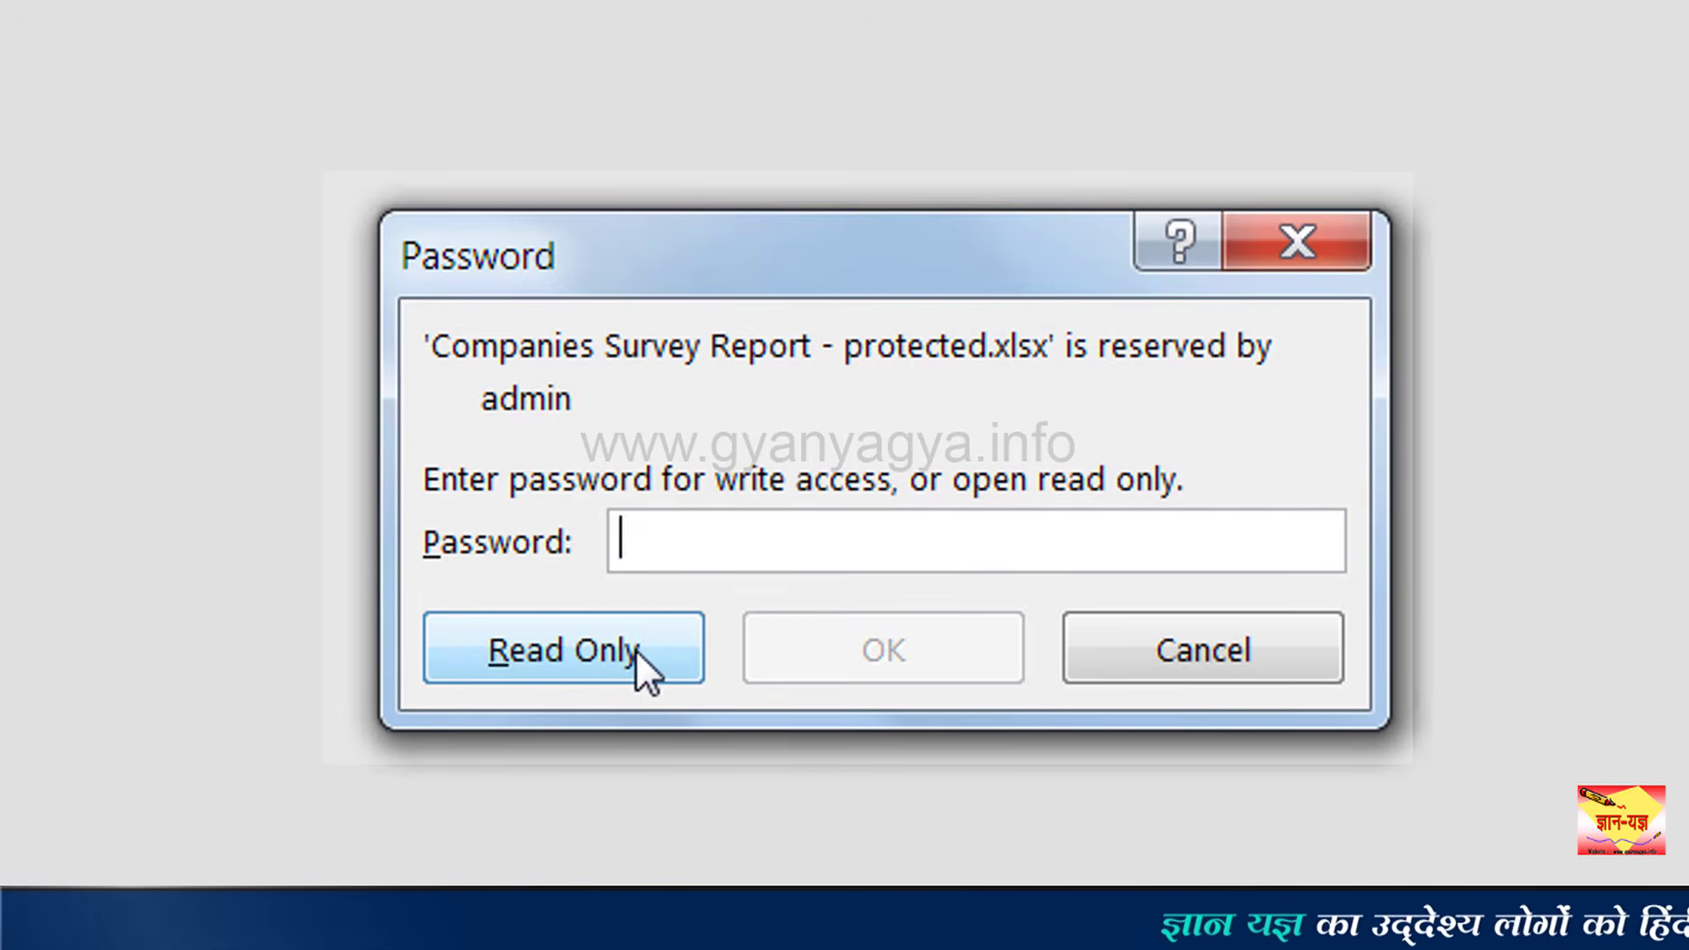
click(804, 593)
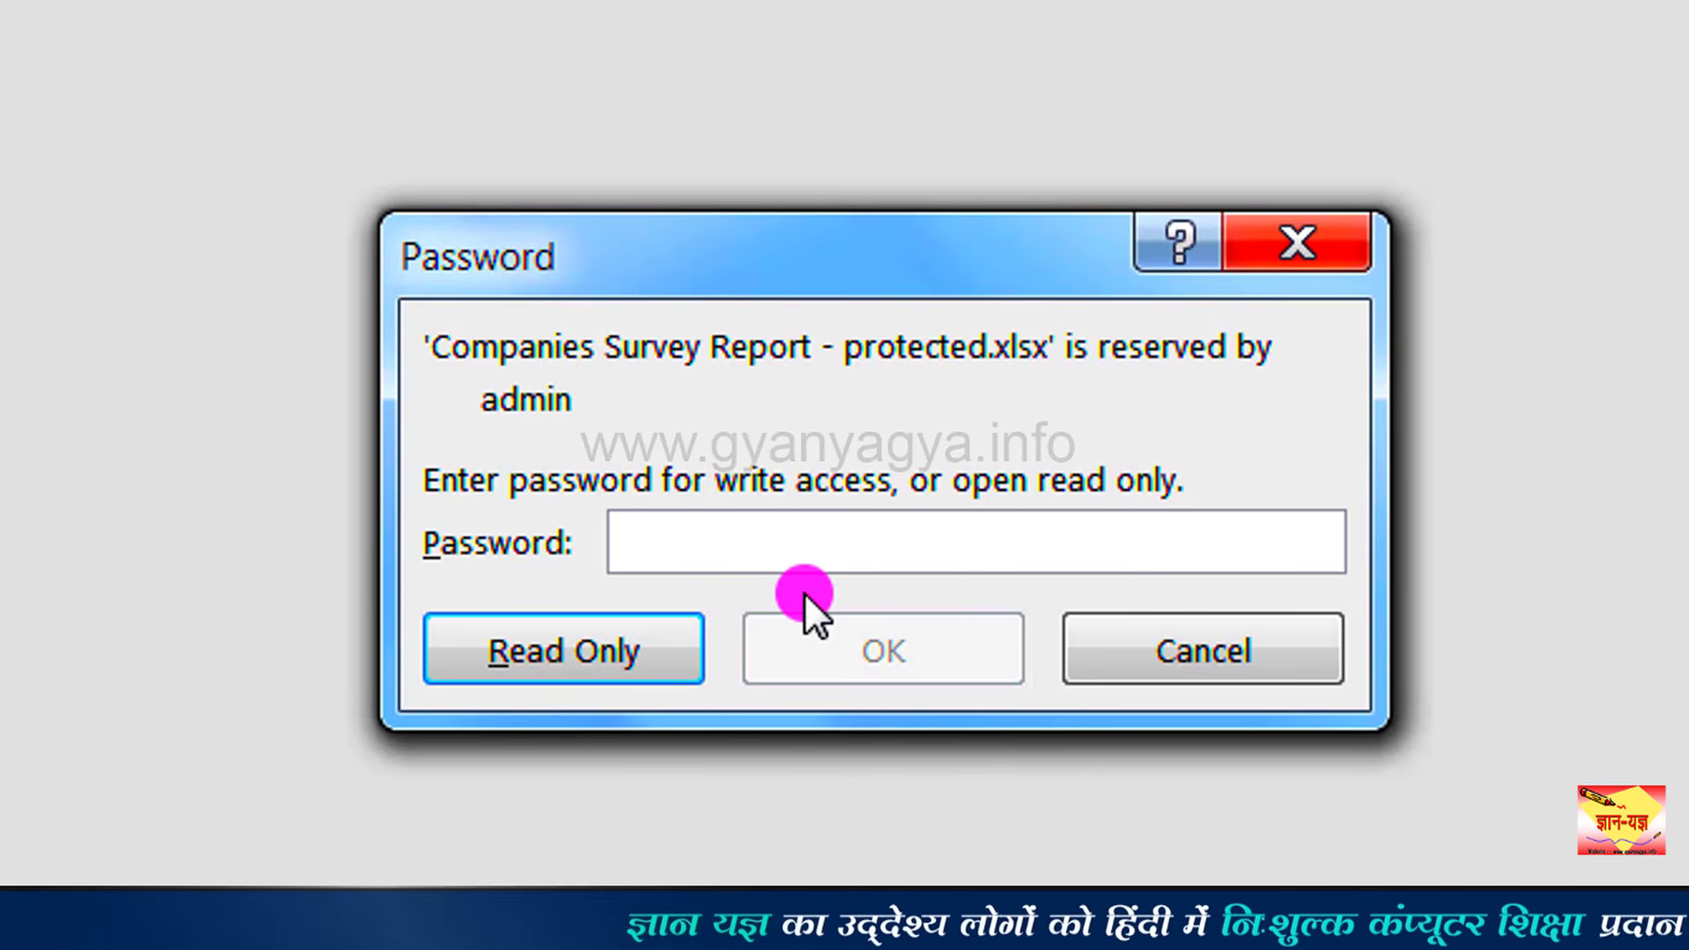
text(123456)
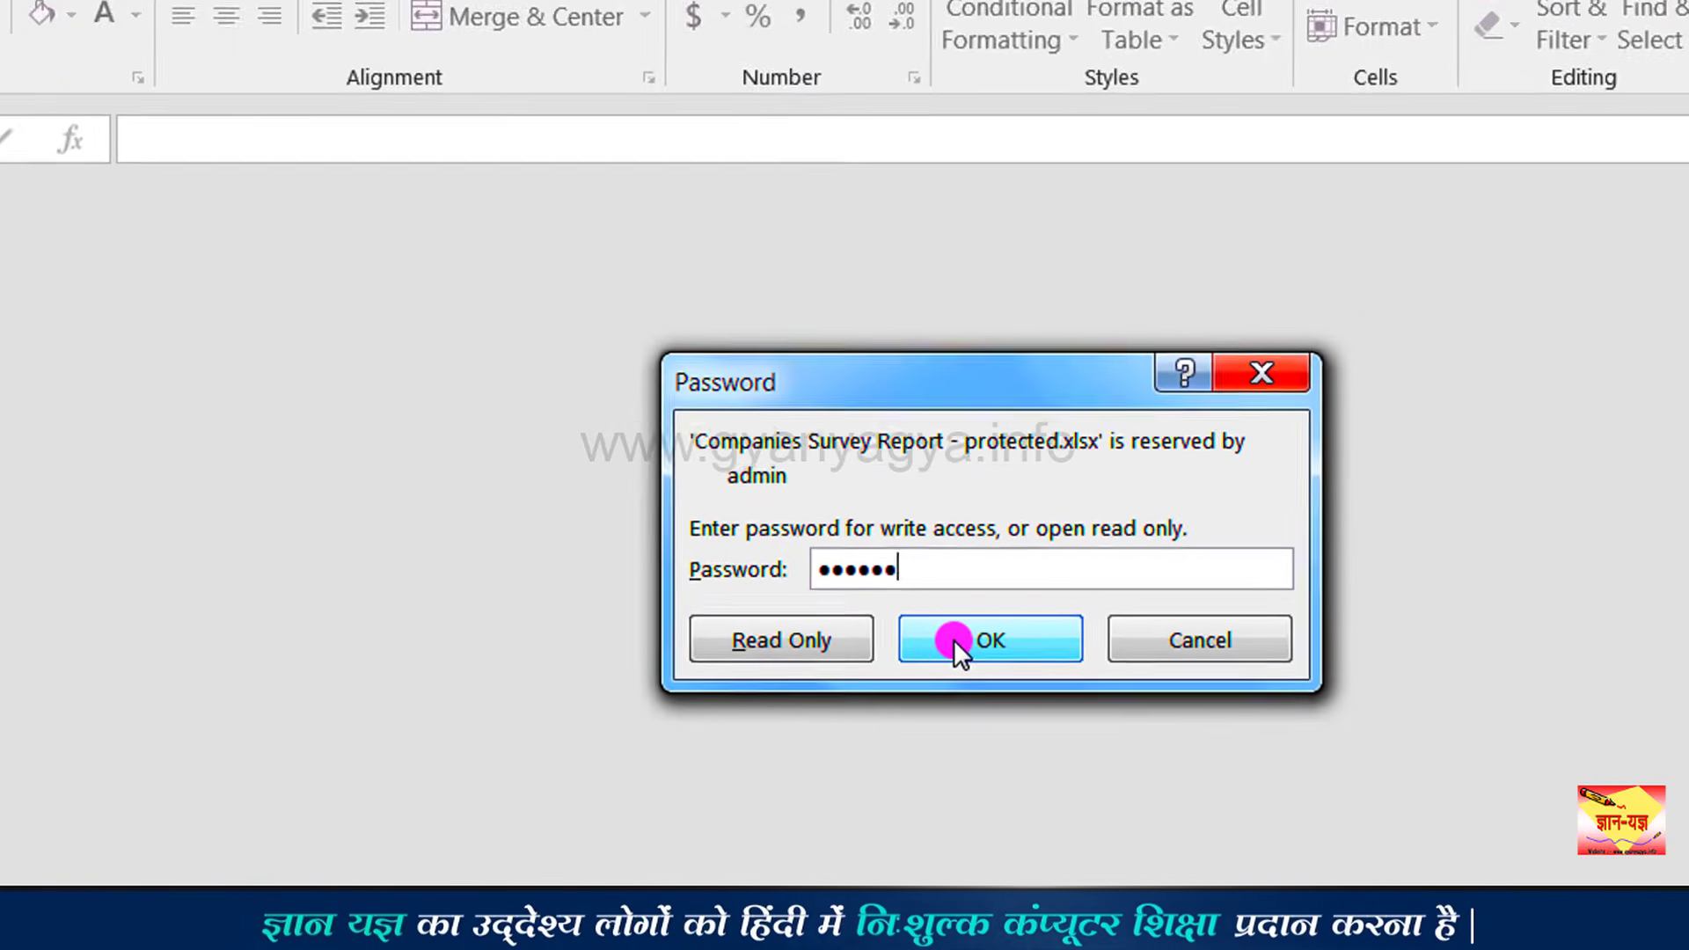
click(956, 642)
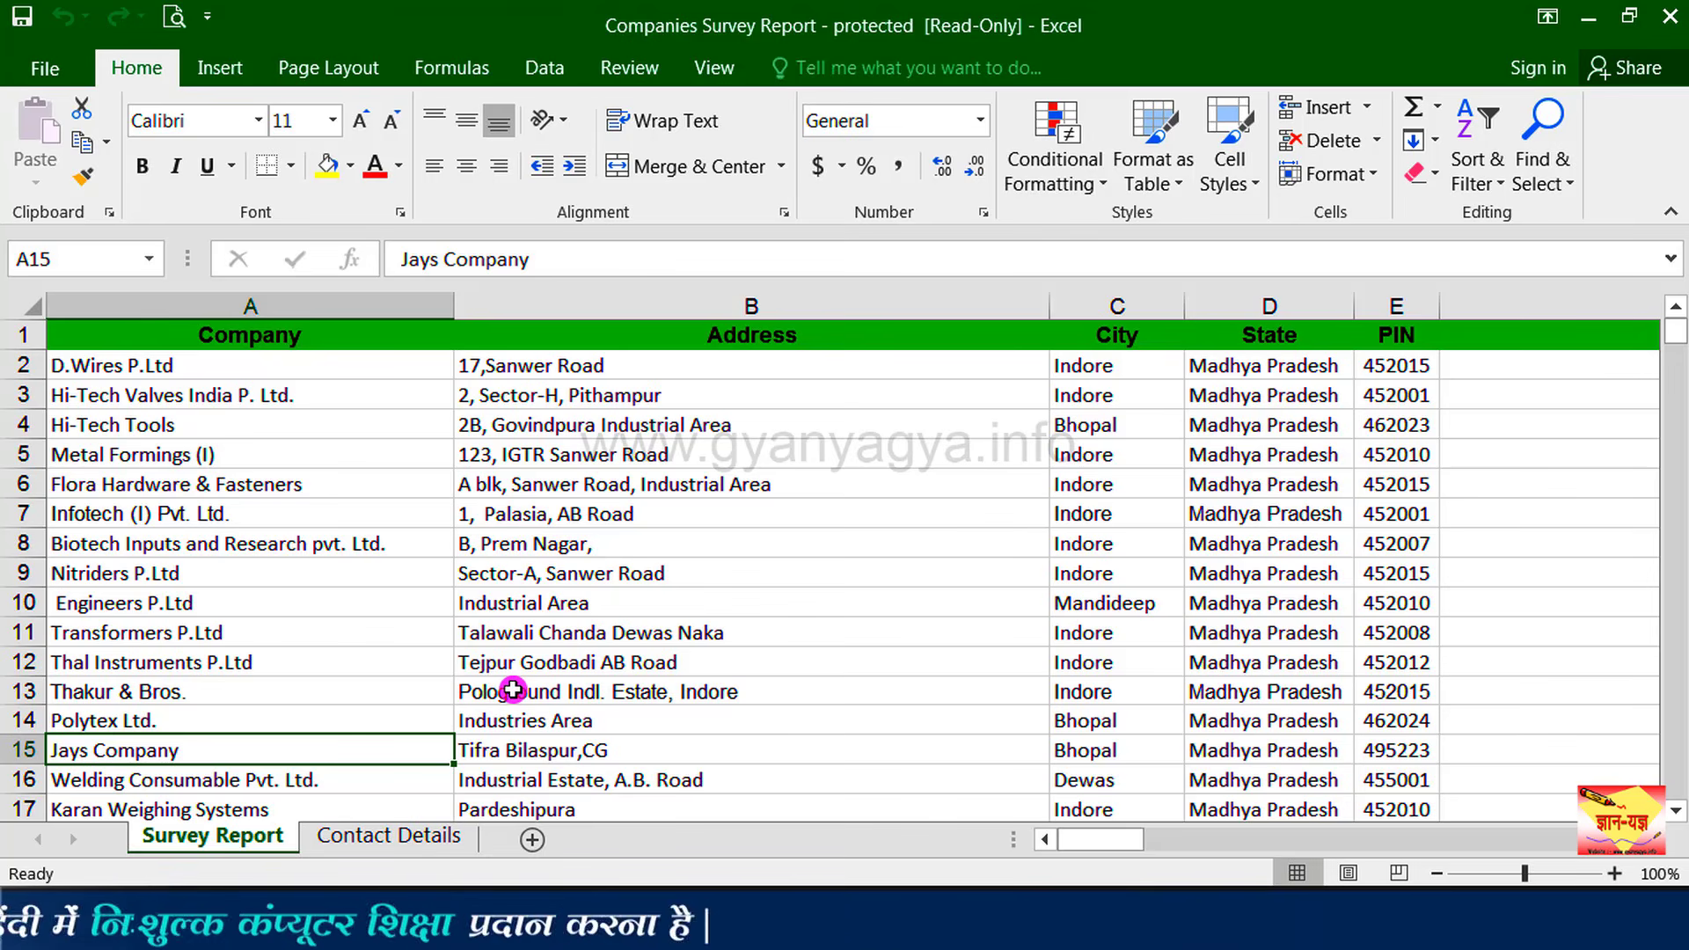
Step: Start a Save As of the workbook into the Desktop folder
click(58, 71)
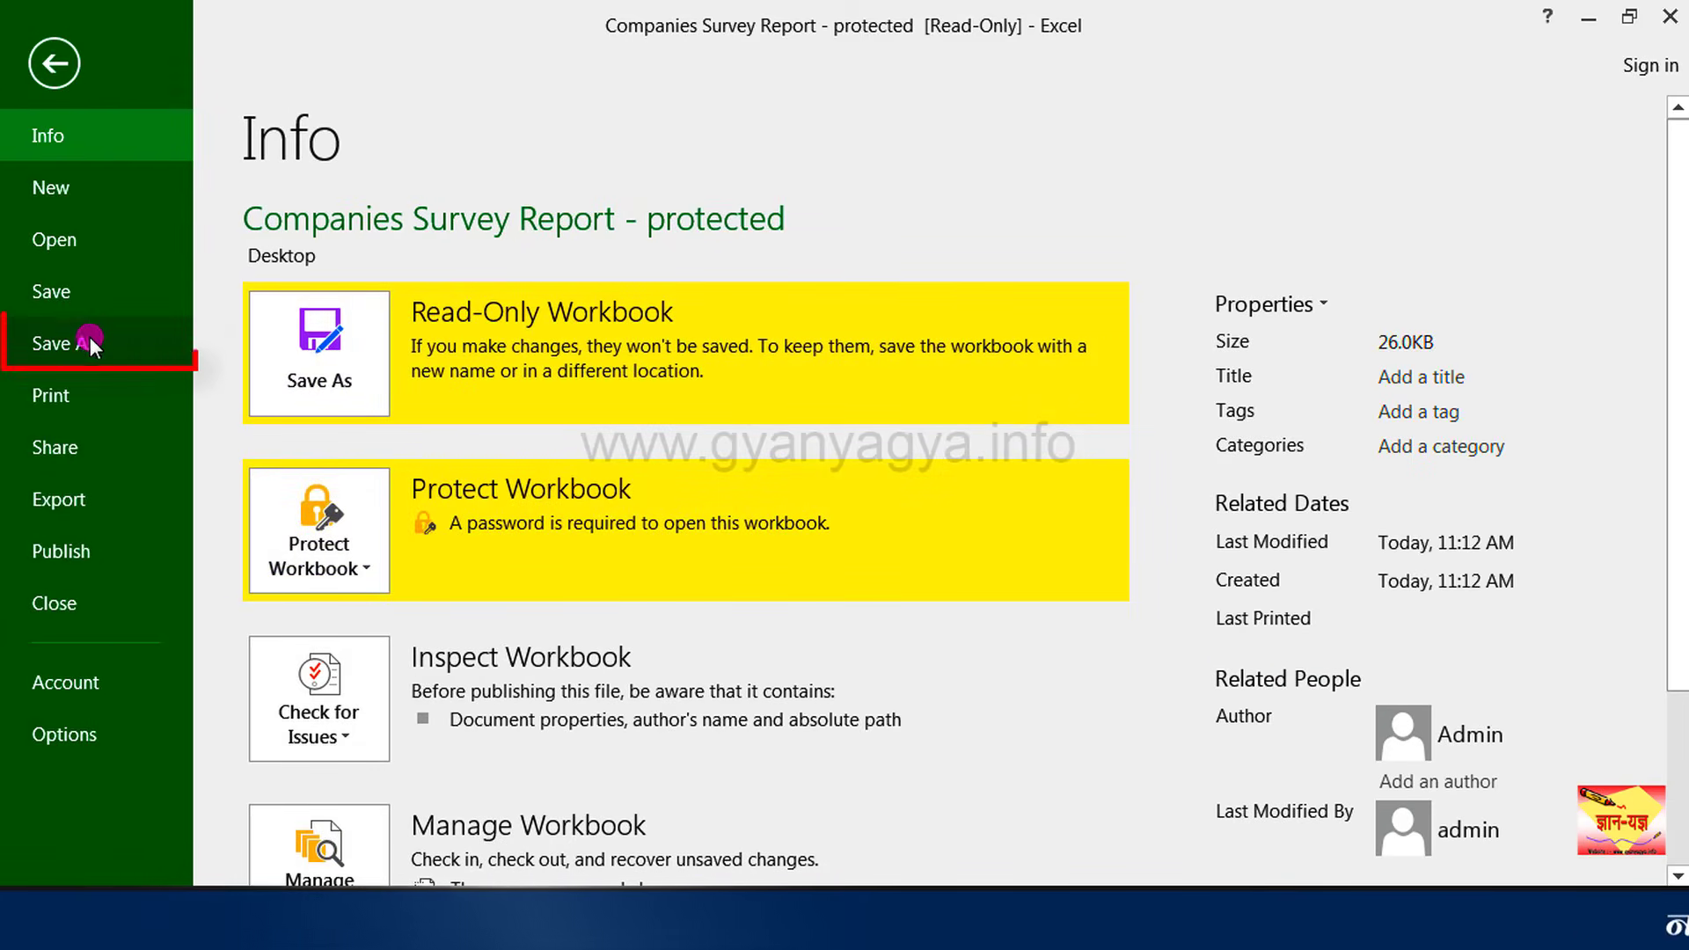
click(139, 346)
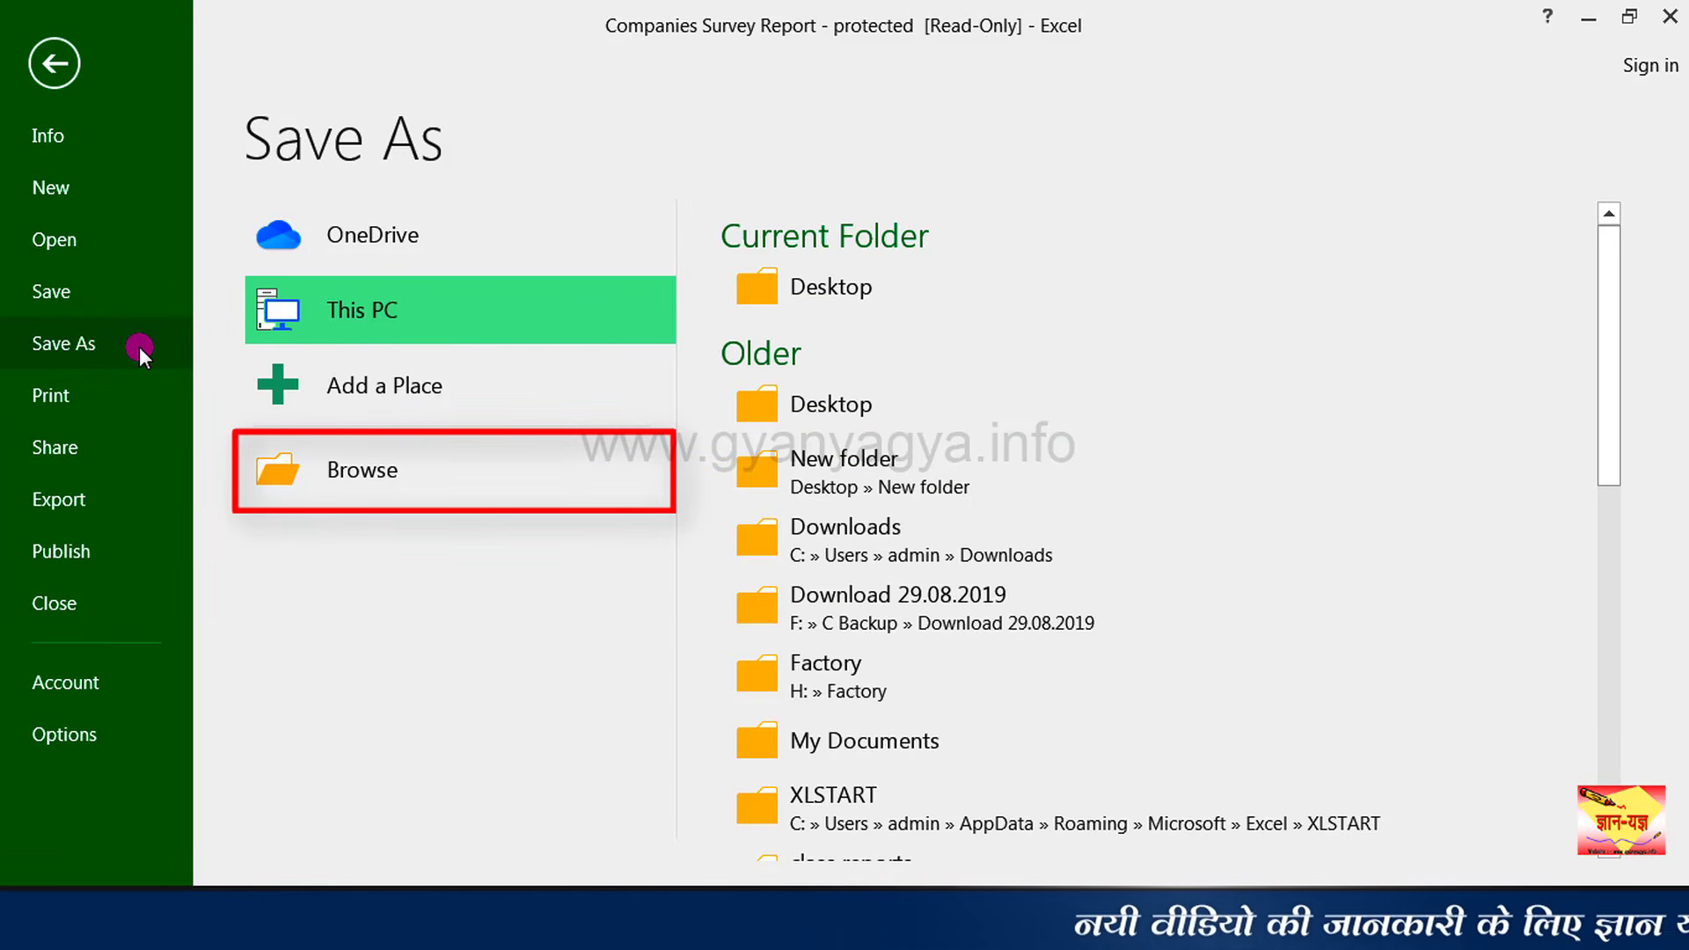
click(351, 472)
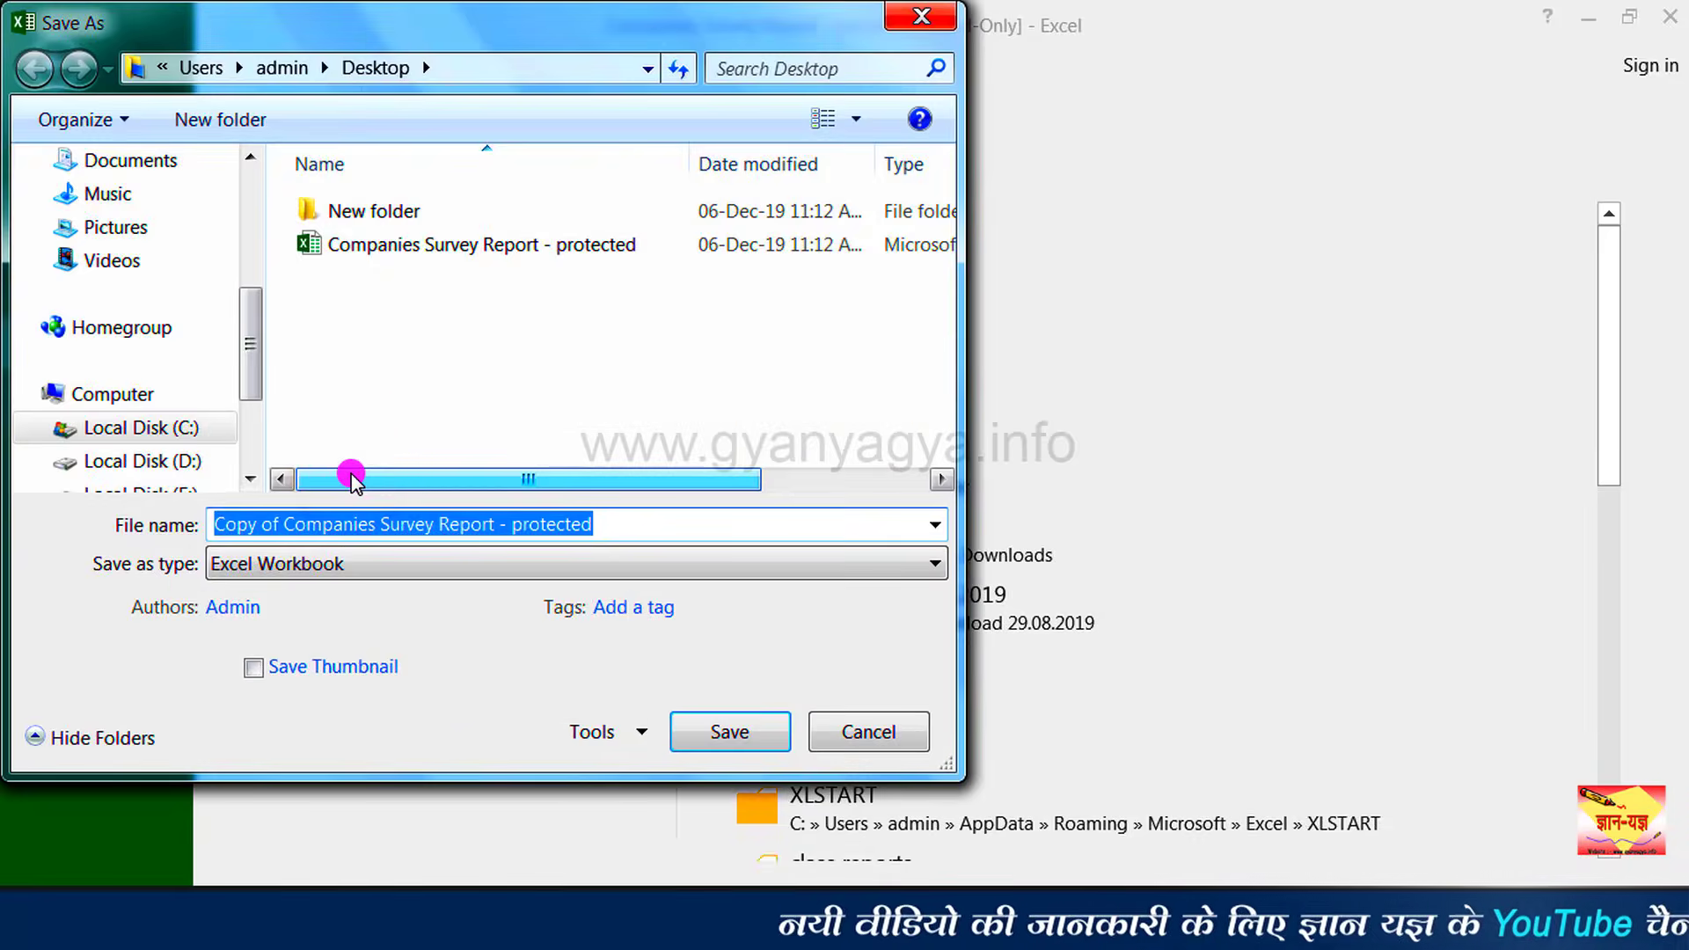
click(174, 377)
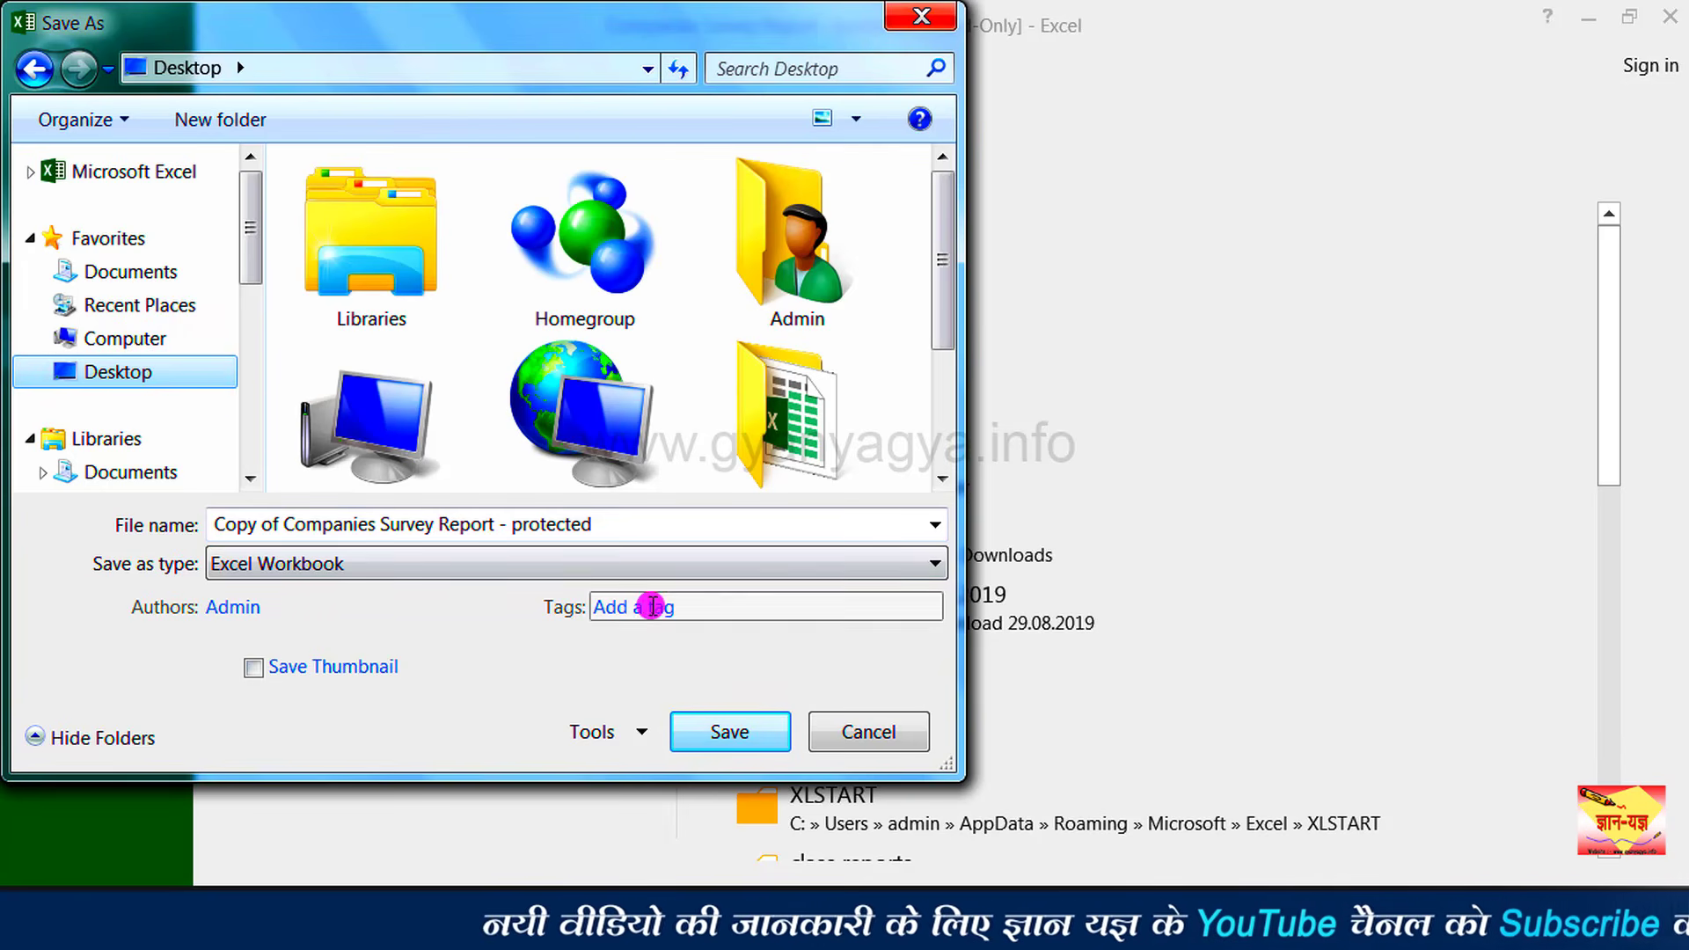
Step: Delete ' - protected' from the file name, leaving 'Copy of Companies Survey Report'
click(658, 521)
click(652, 525)
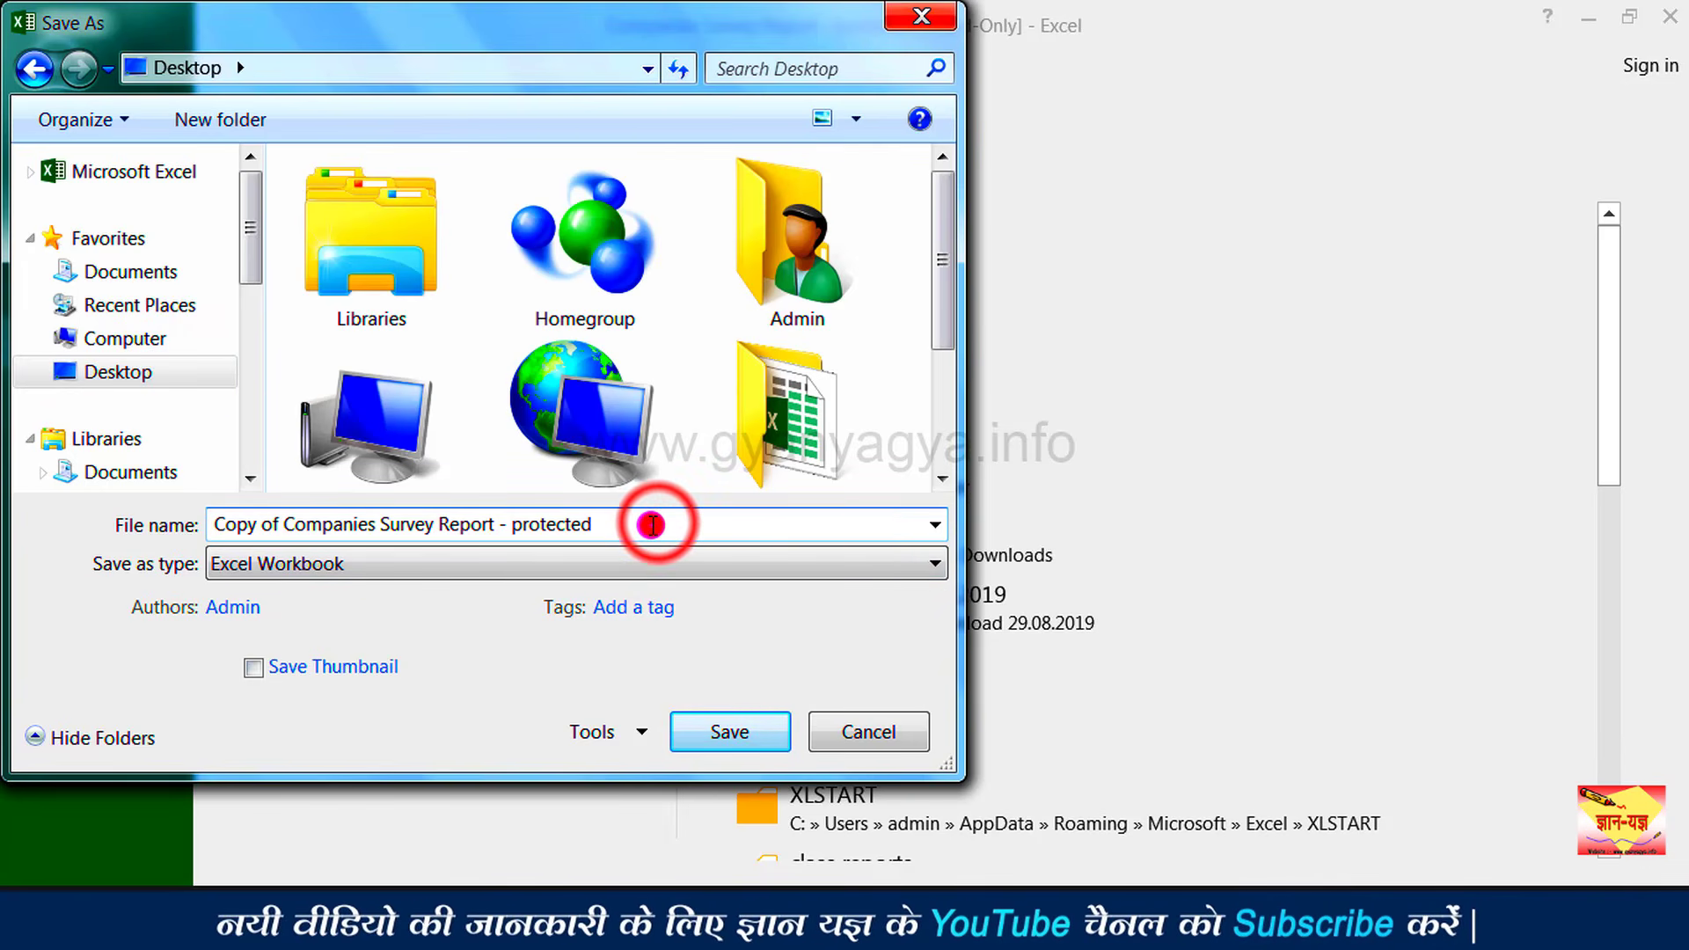
drag(652, 525, 513, 526)
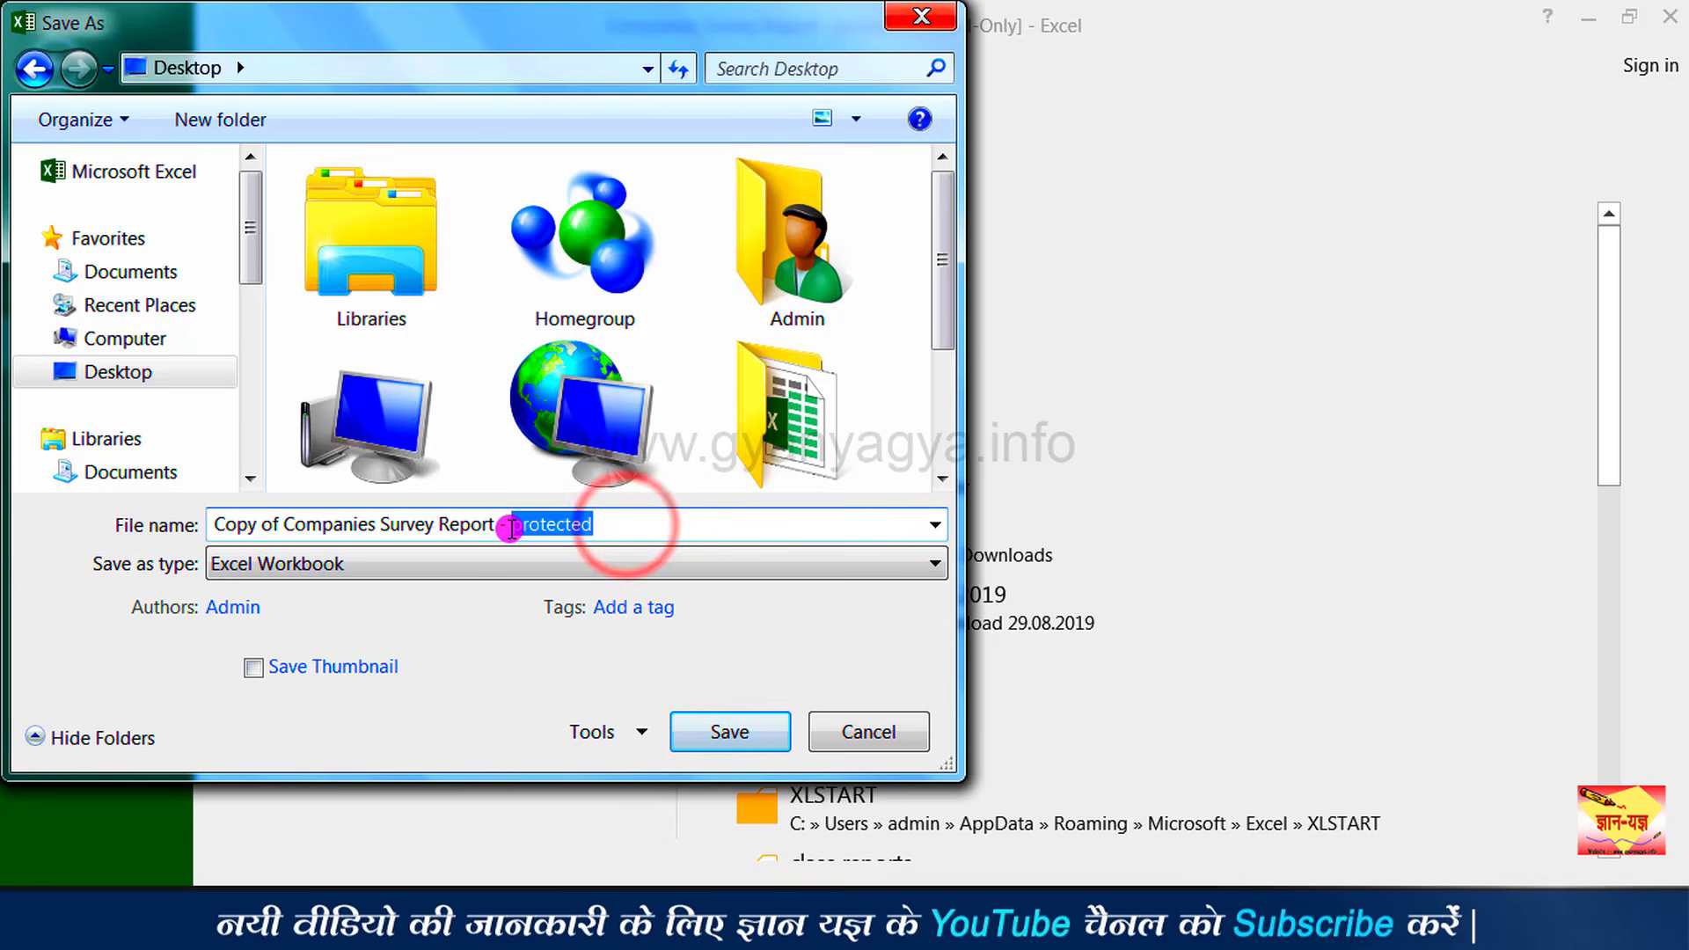
key(BackSpace)
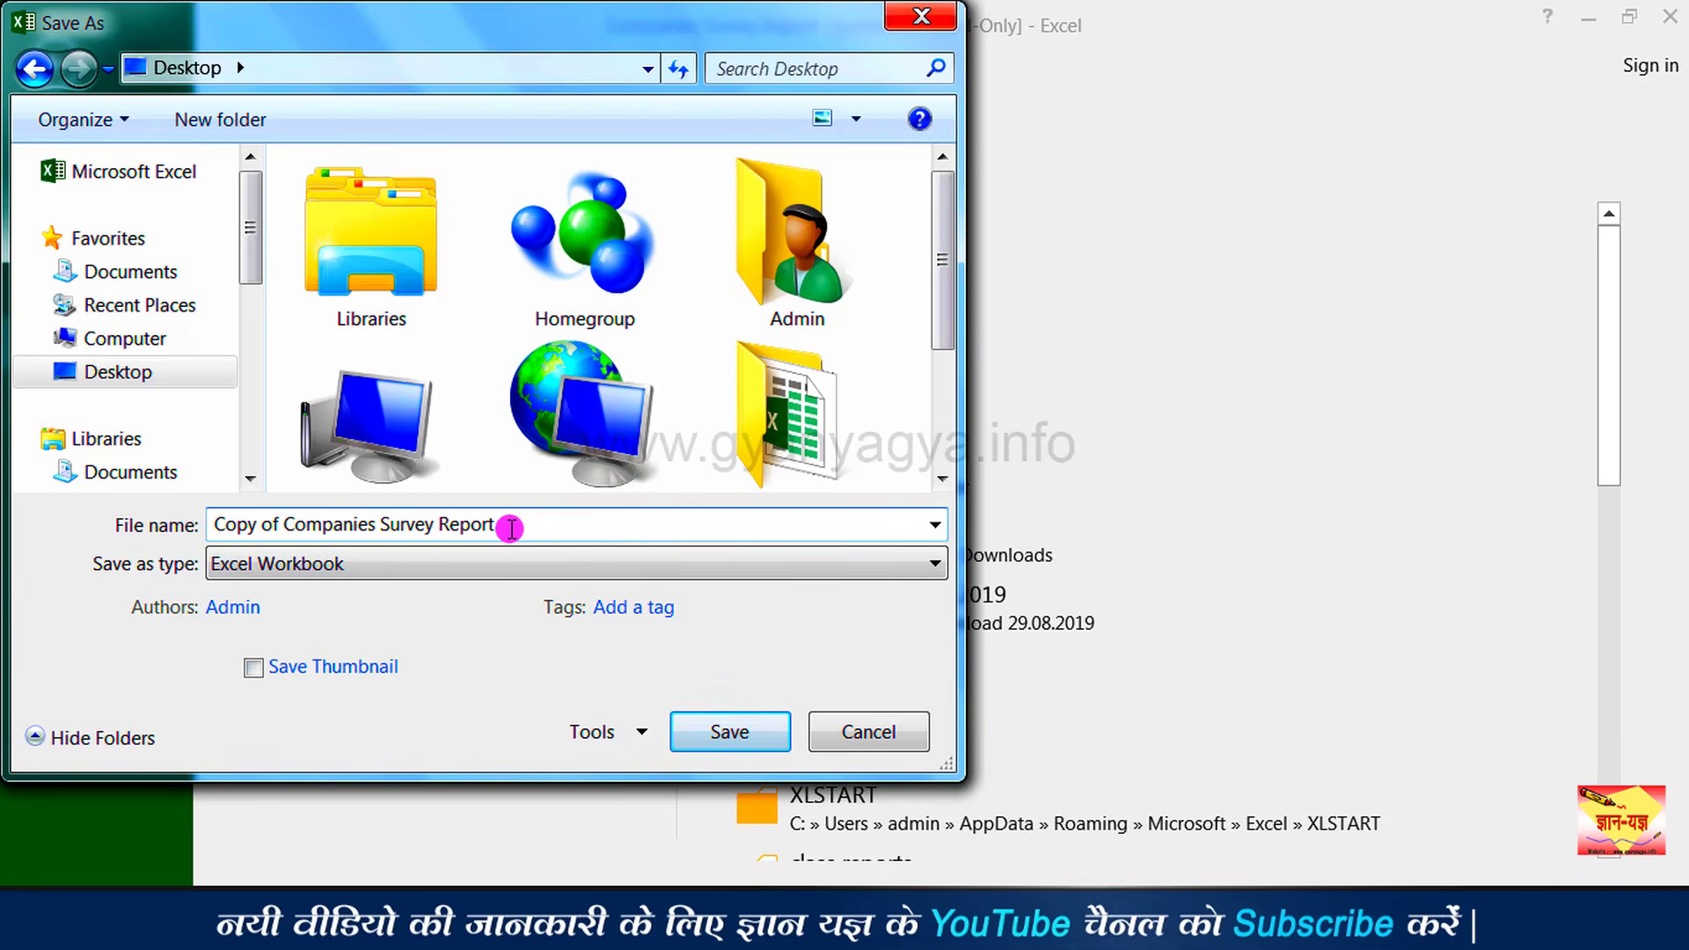
Step: Clear both the open and modify passwords in General Options, then save the unprotected copy
click(602, 729)
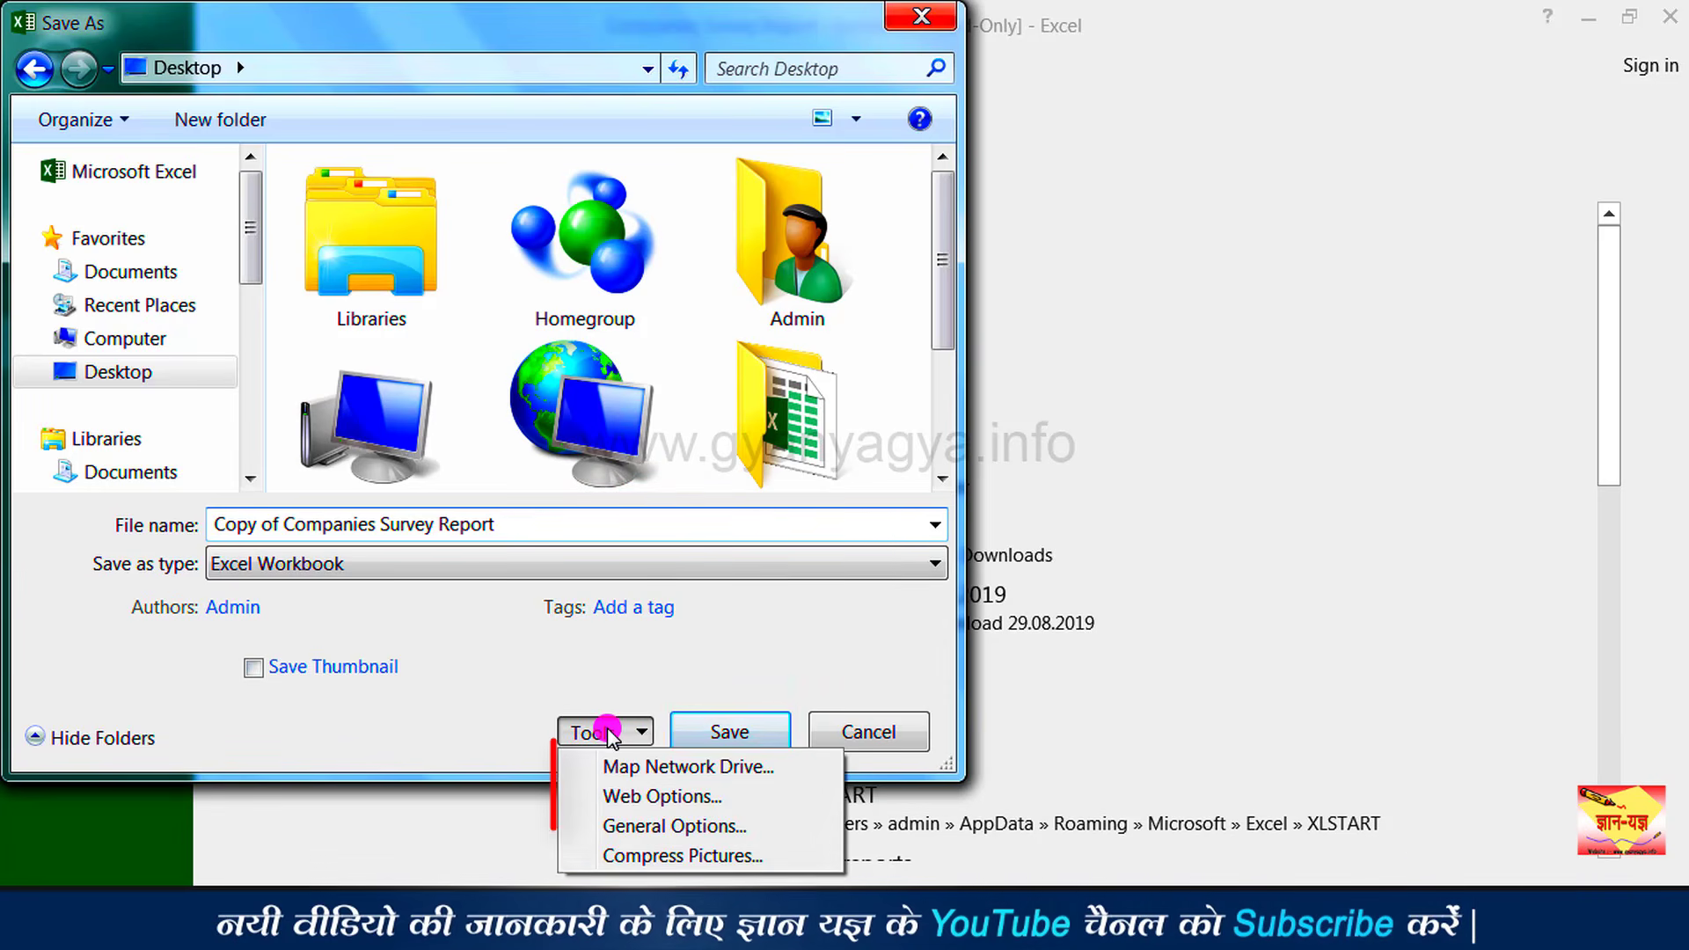
click(632, 827)
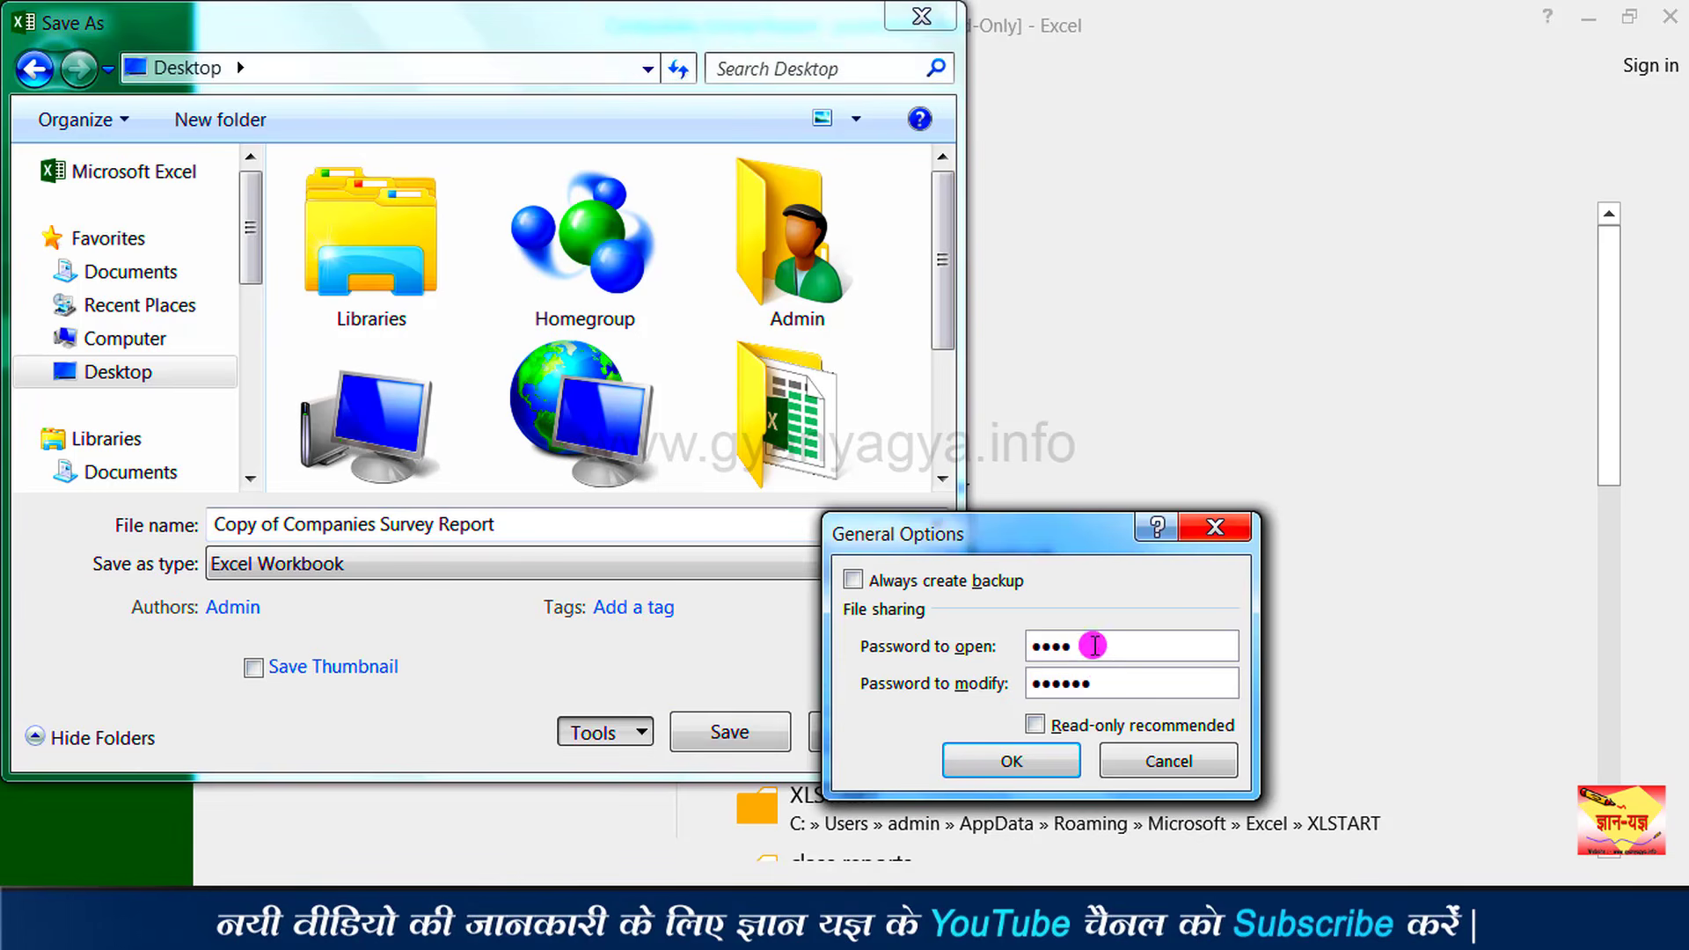
double_click(1087, 645)
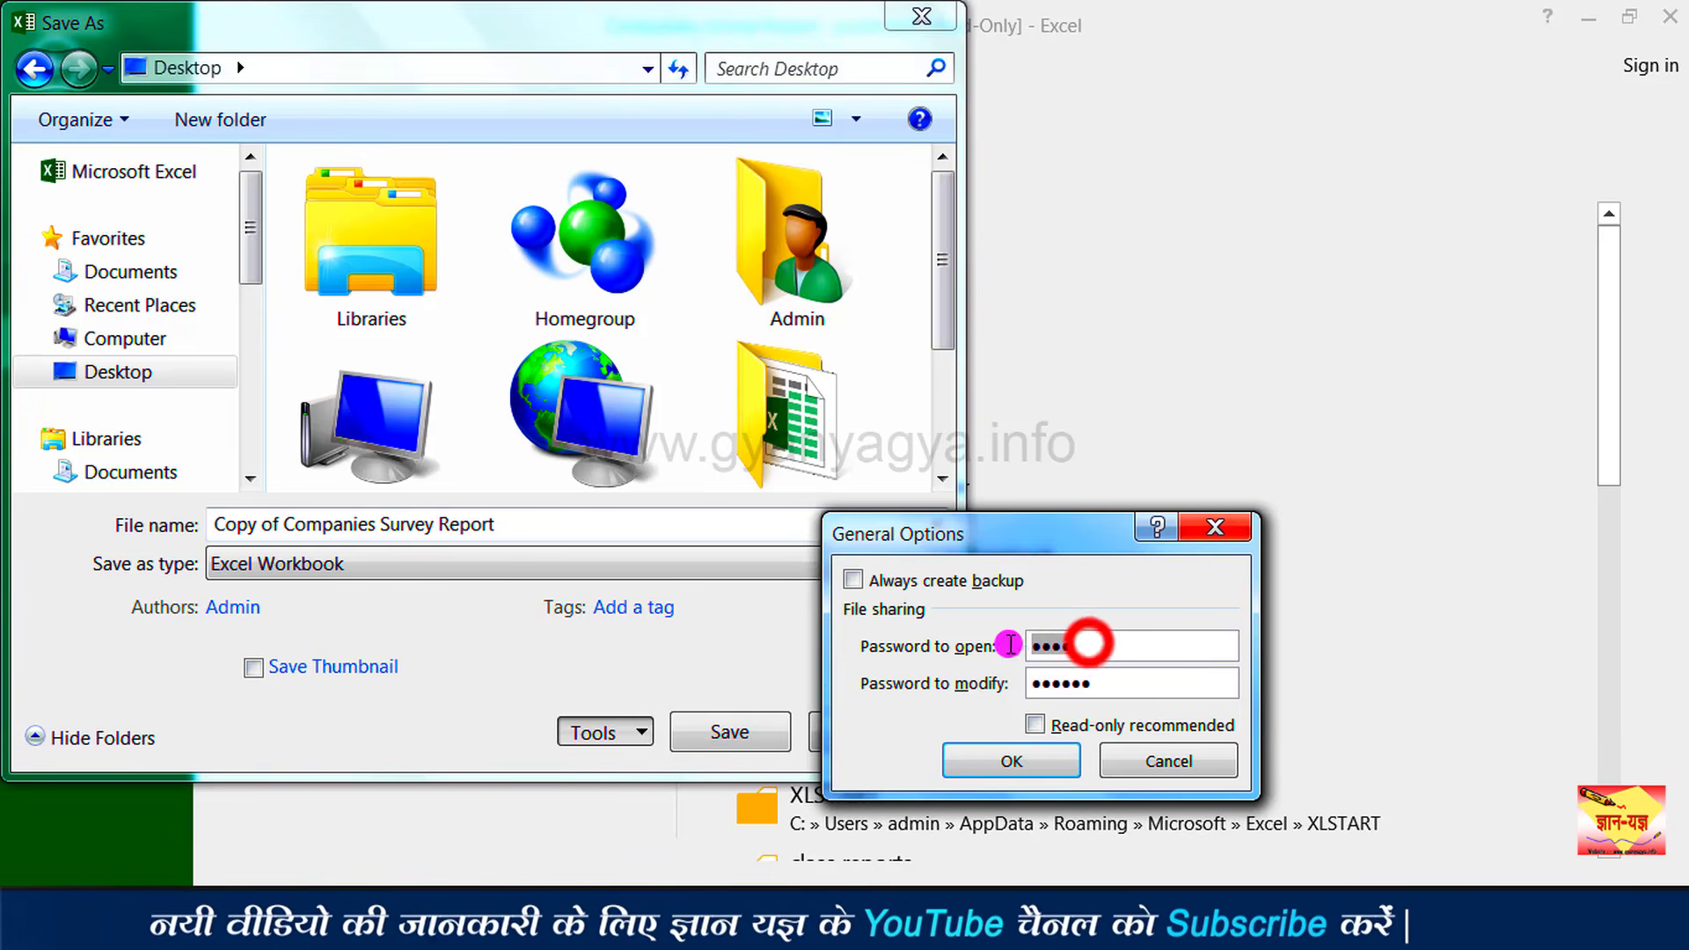
click(1085, 642)
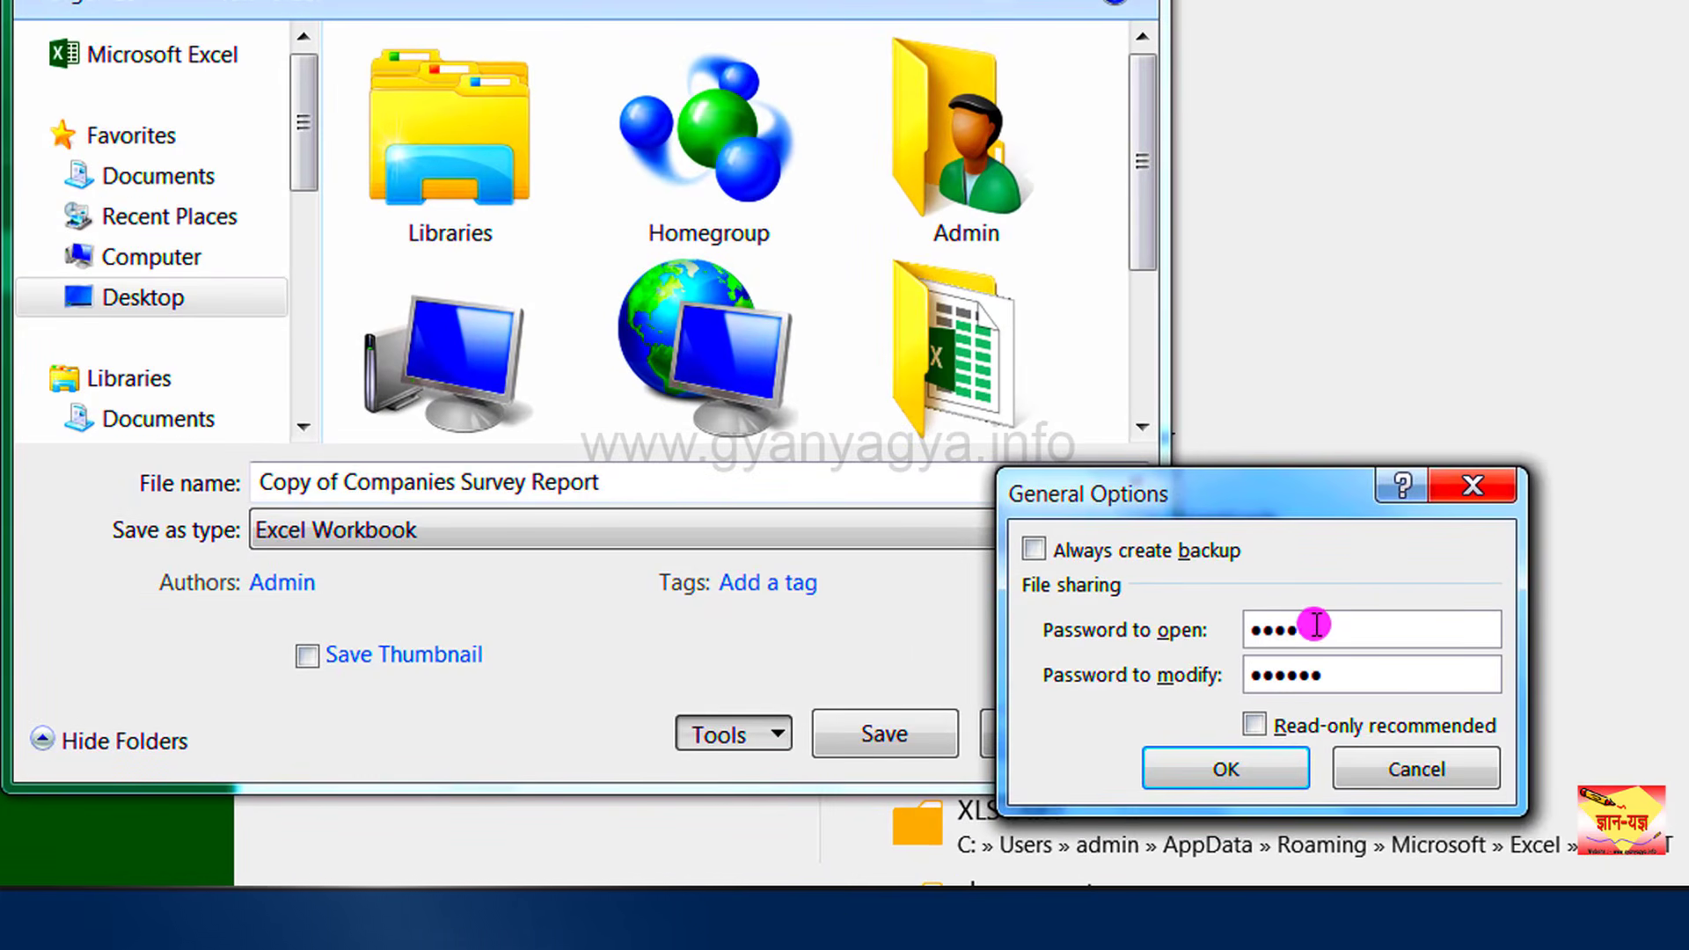
drag(1316, 628, 1210, 633)
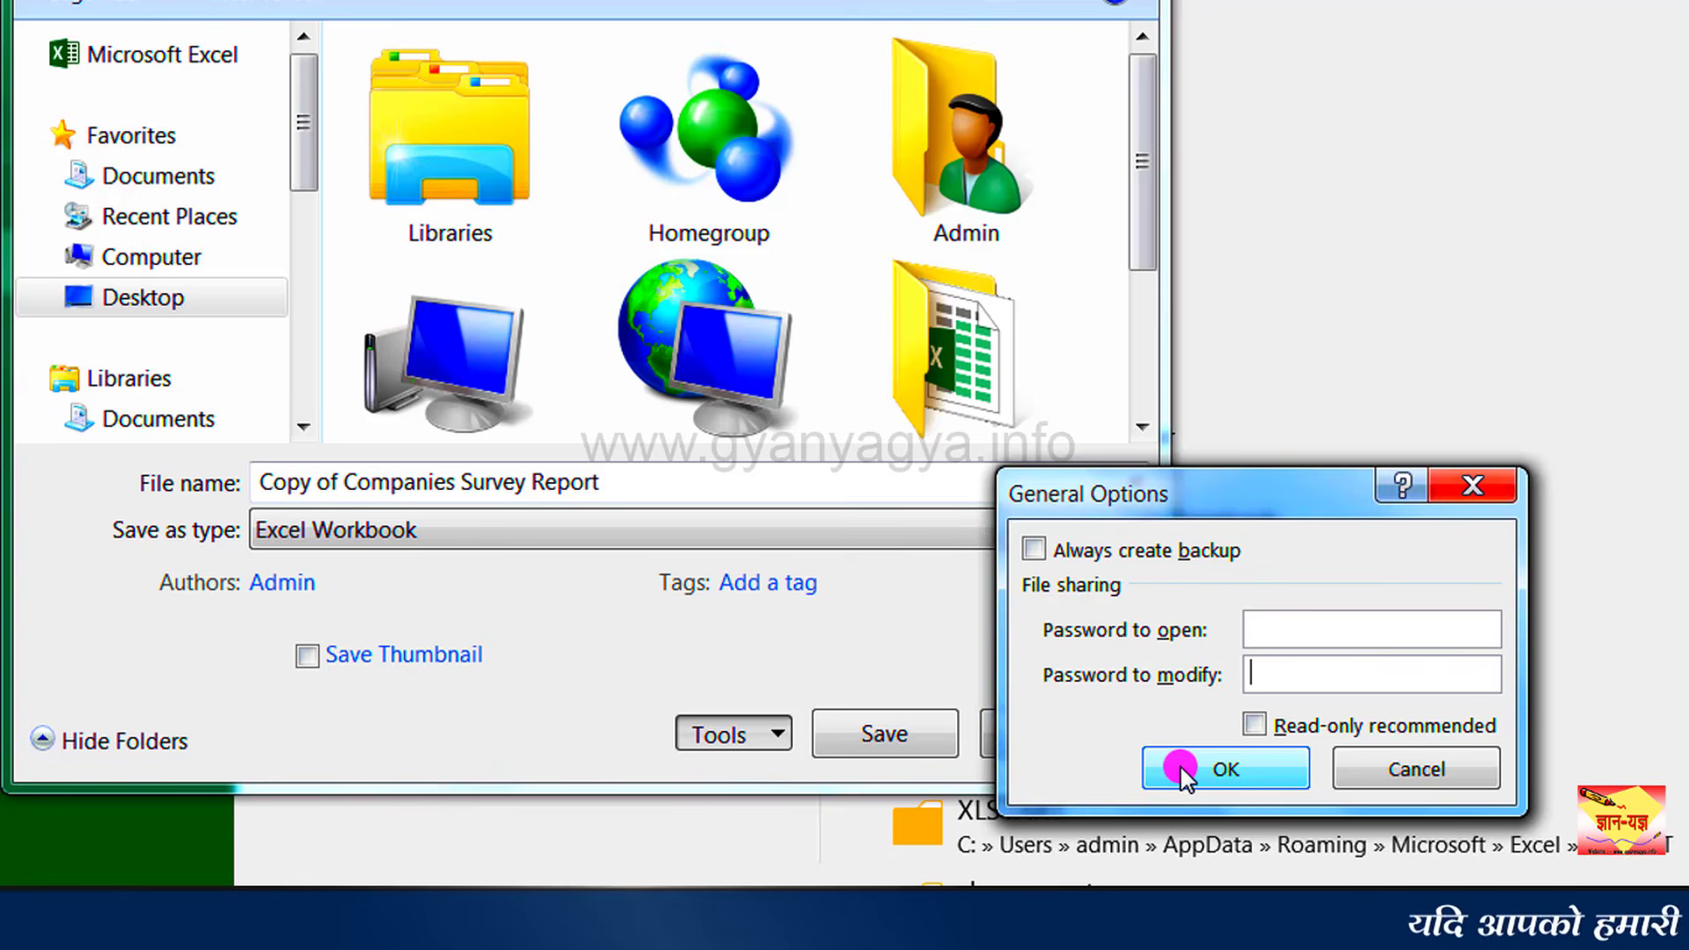
click(1180, 767)
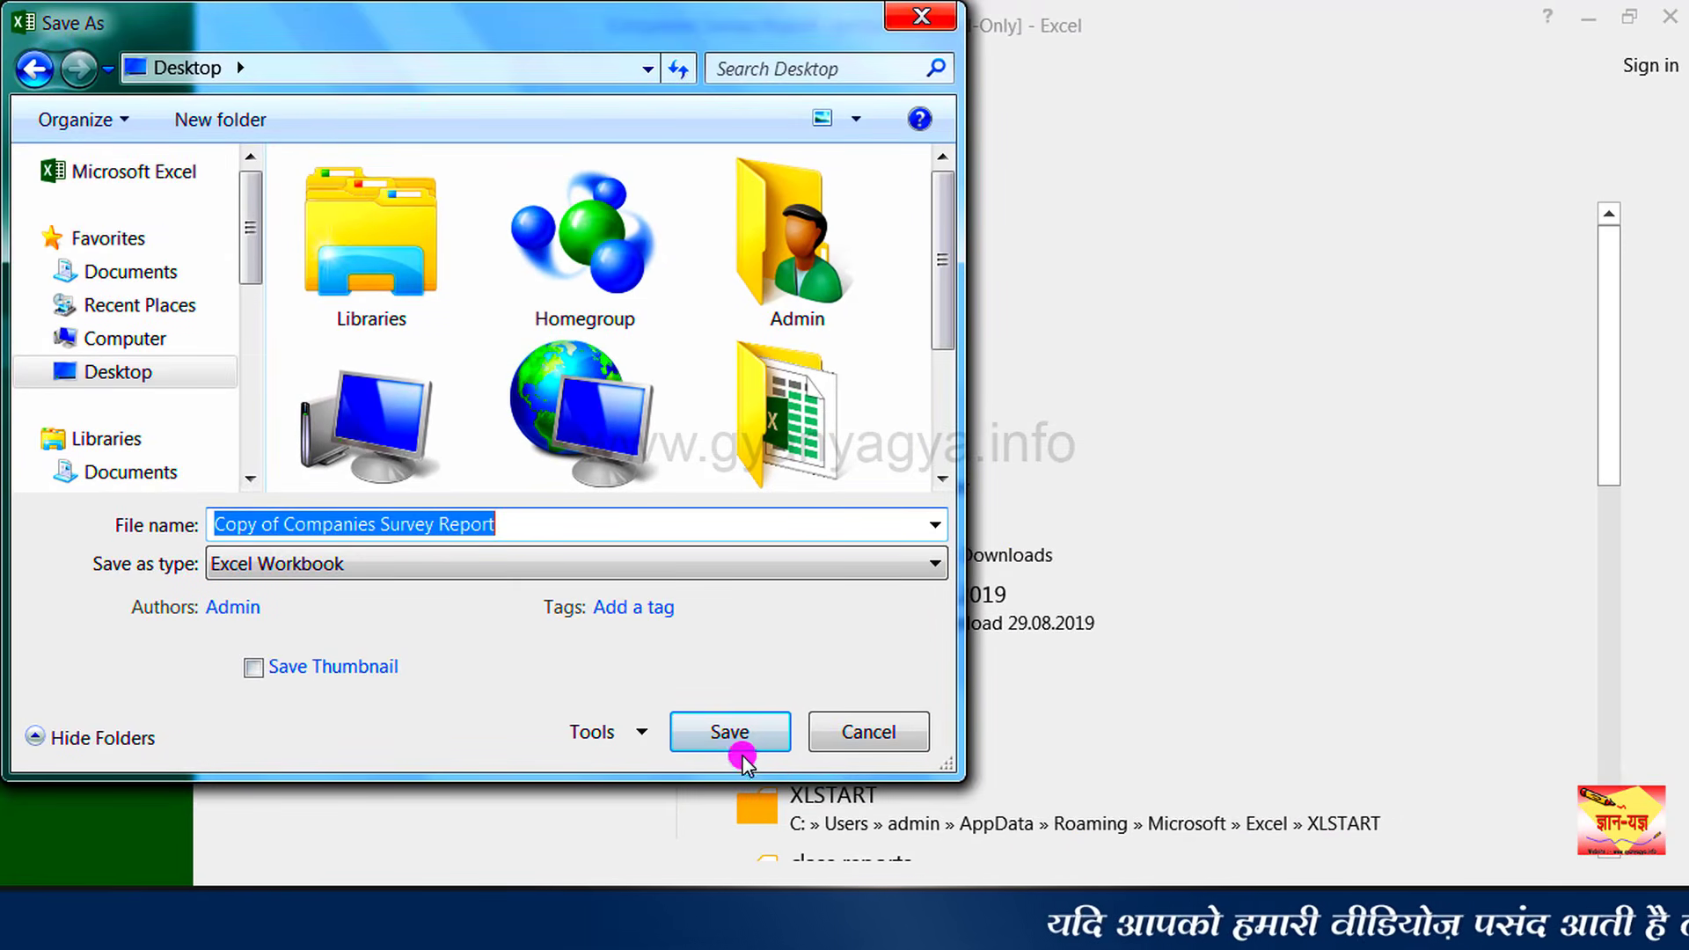
click(730, 734)
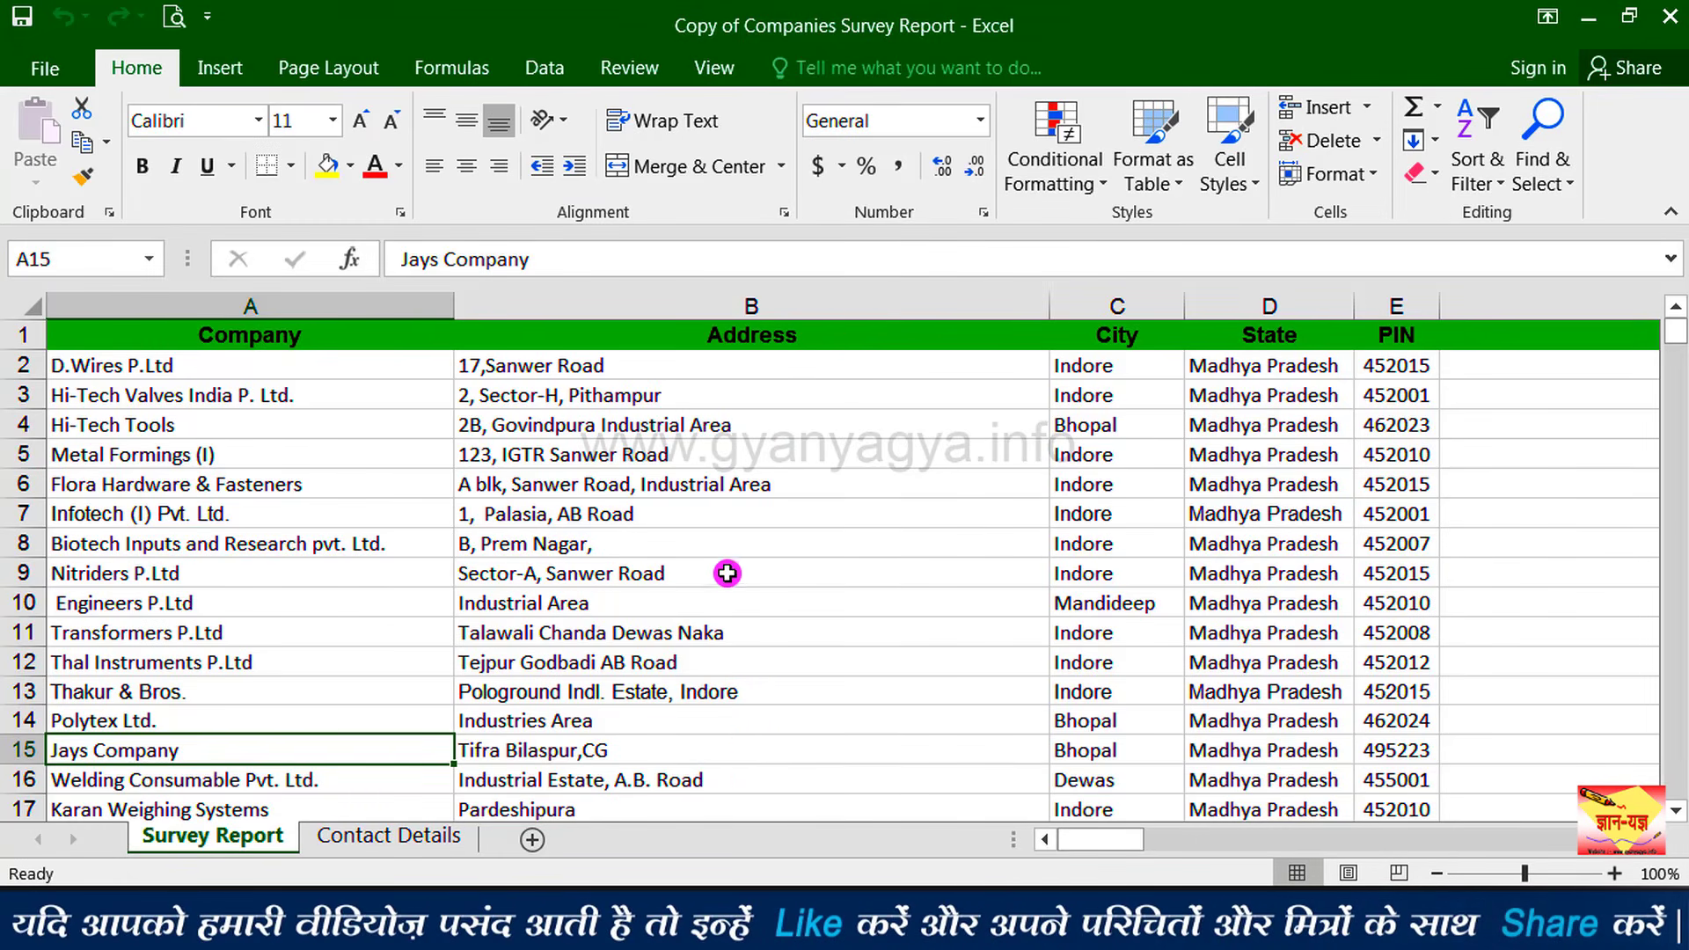
Step: Close Excel and check that Copy of Companies Survey Report opens without any password
click(1665, 19)
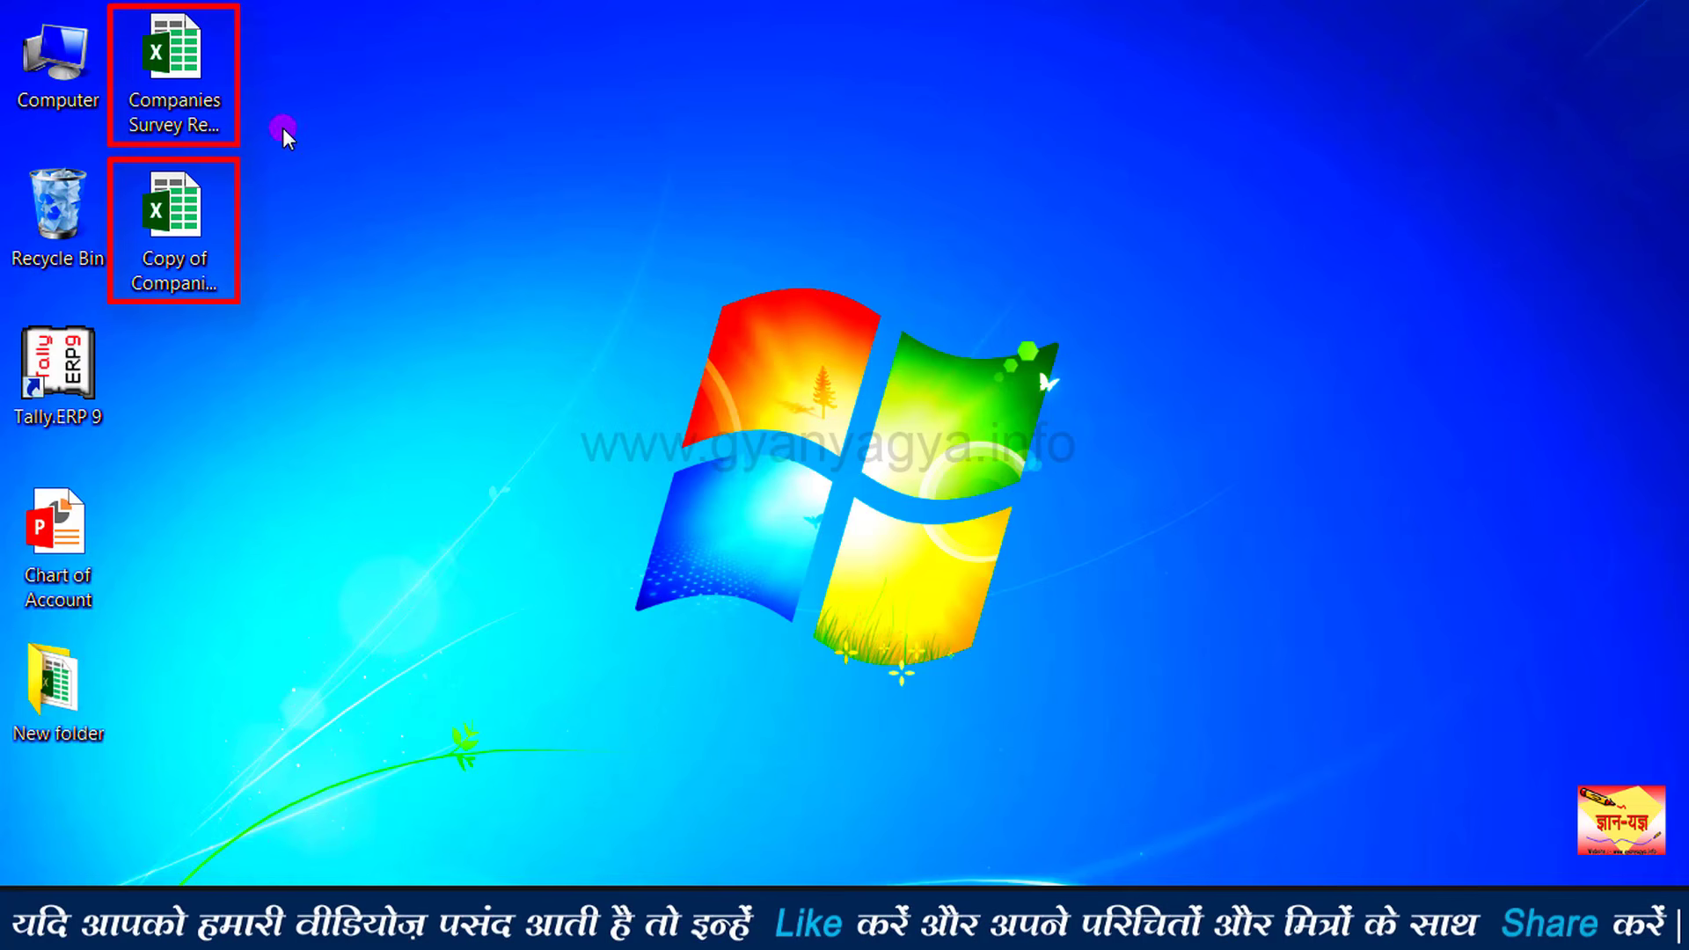
click(193, 226)
double_click(192, 220)
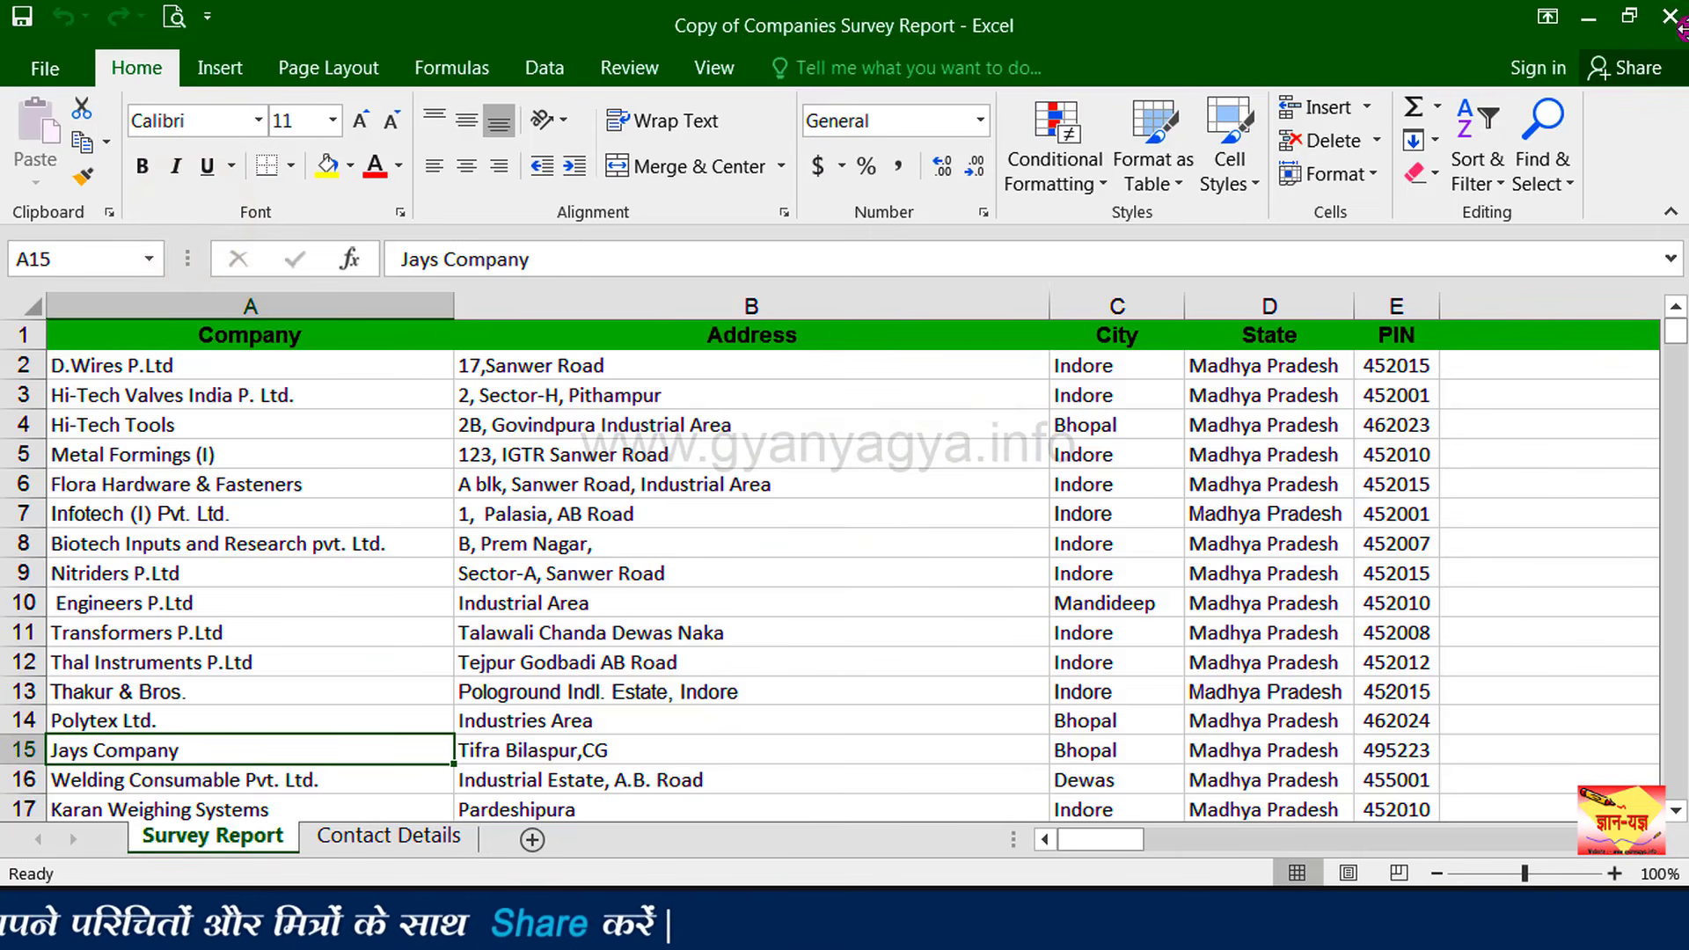
click(1668, 18)
Step: Delete the protected original workbook from the desktop to the Recycle Bin
click(205, 61)
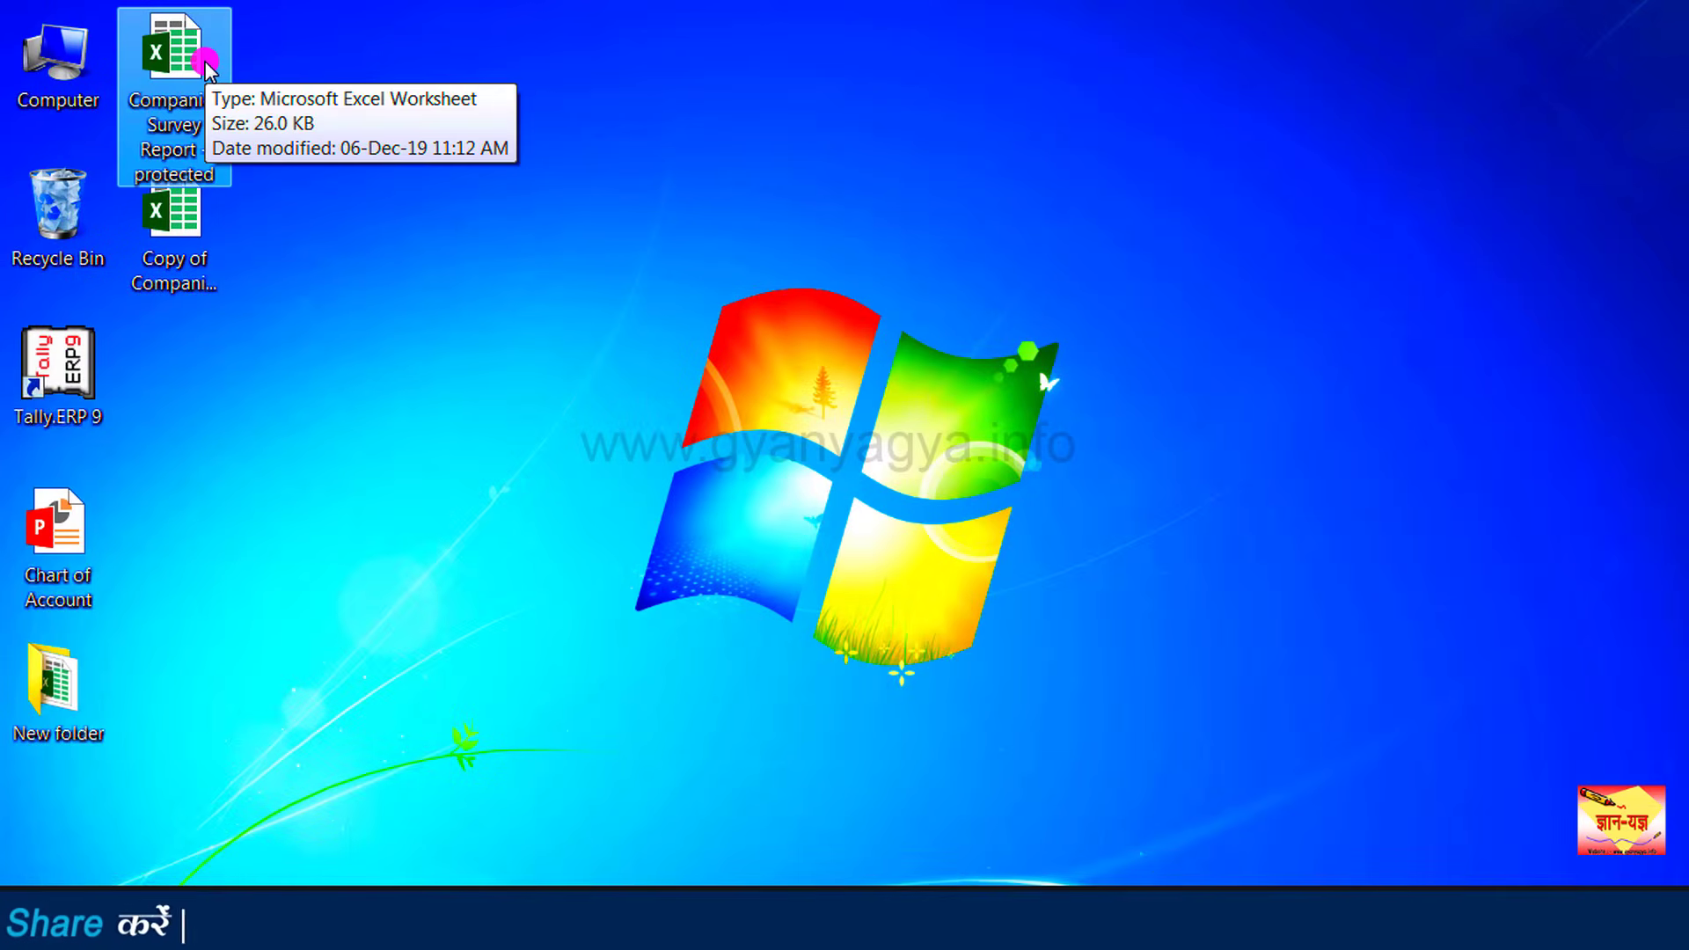
right_click(205, 61)
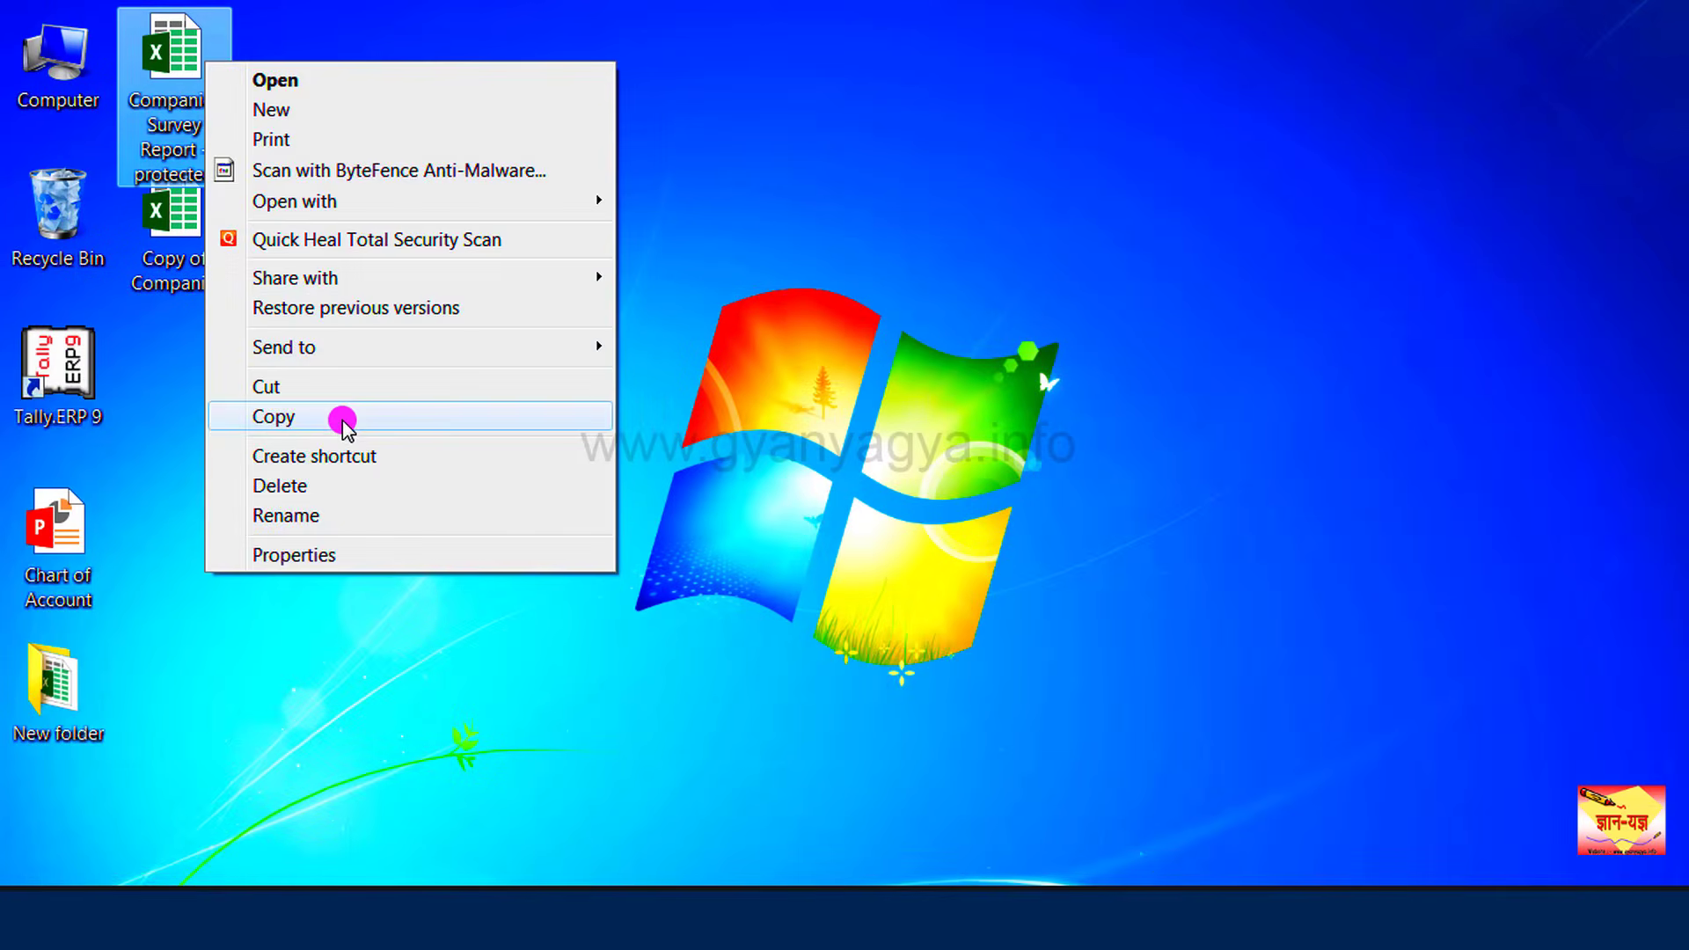
click(341, 485)
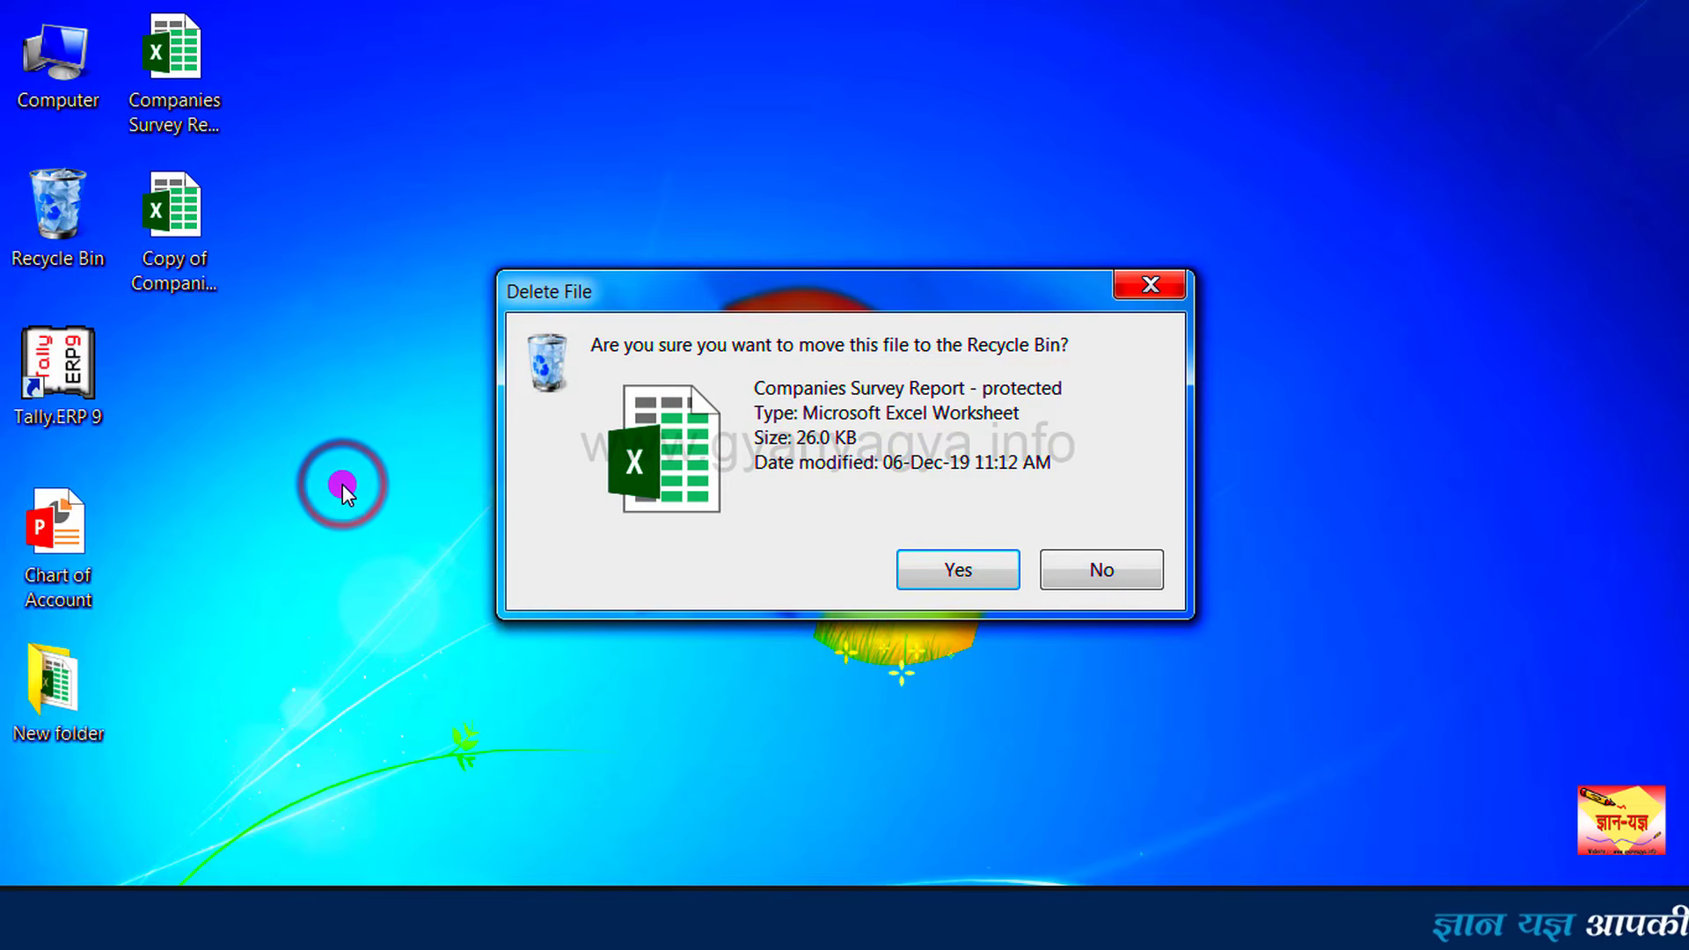
click(933, 567)
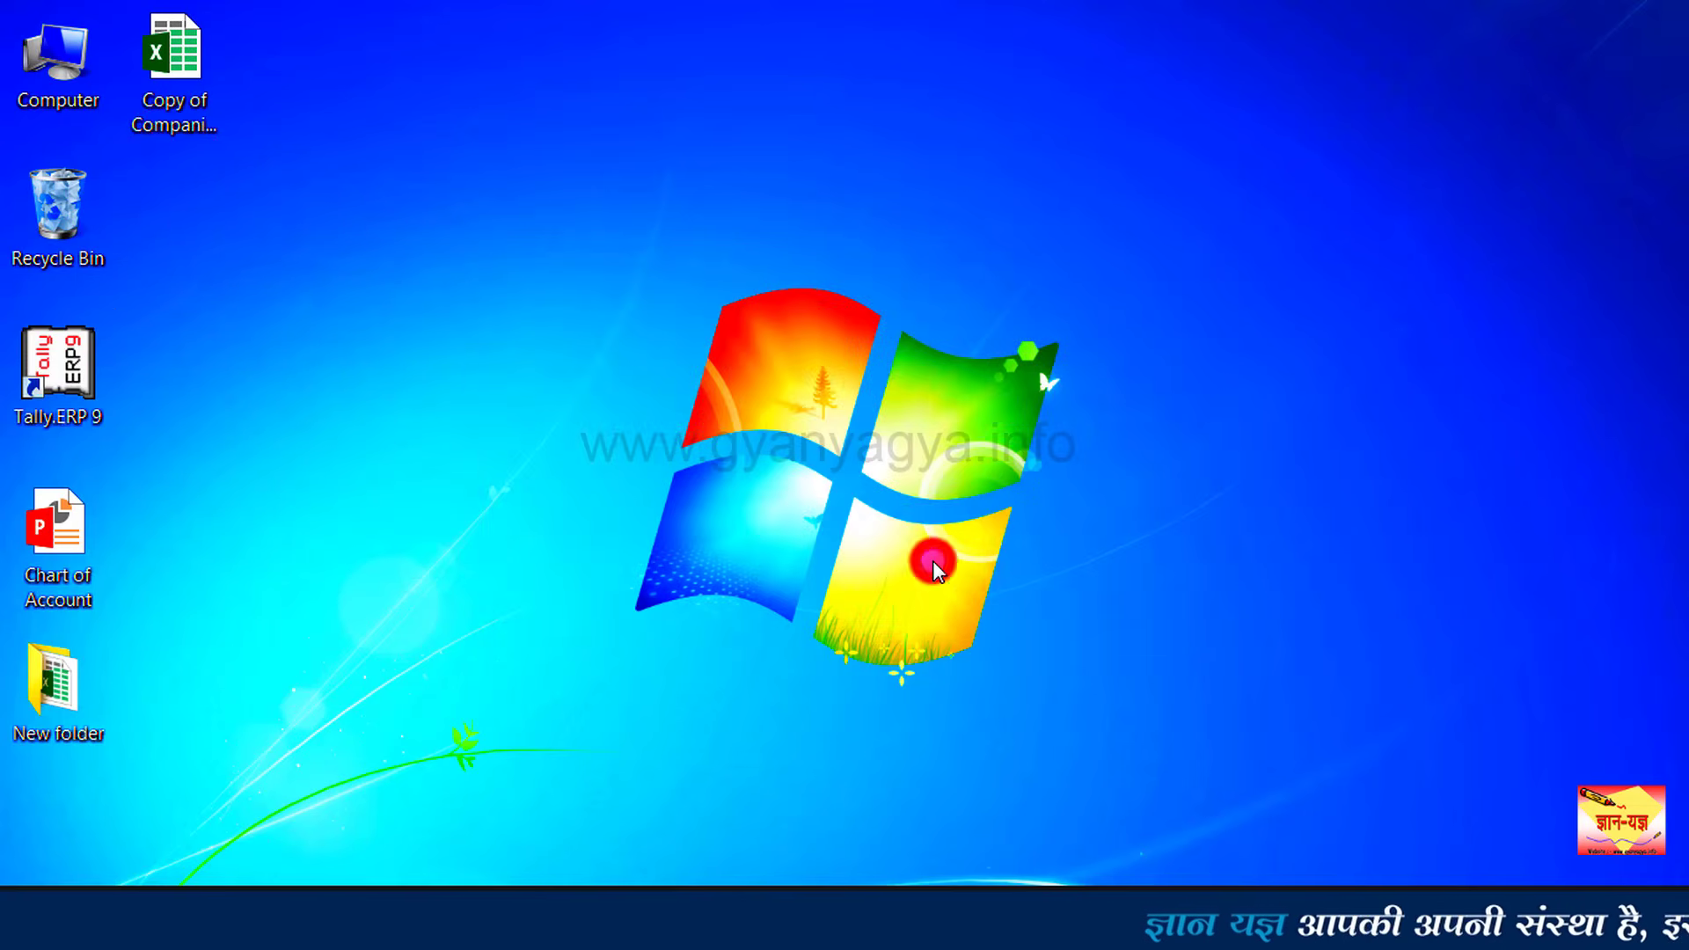